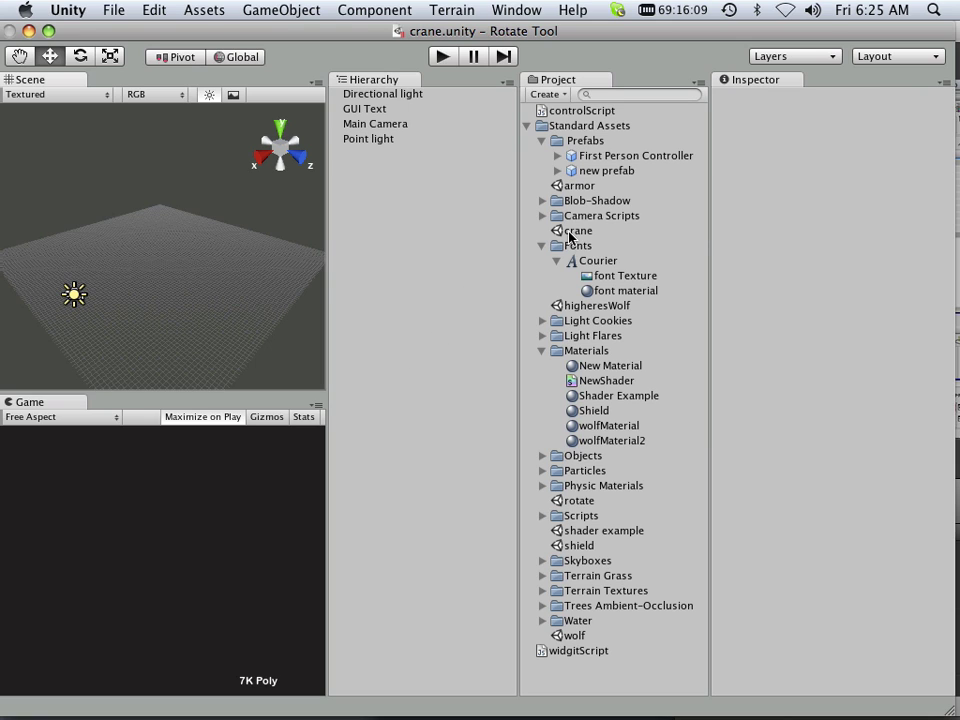
Collapse Materials and Fonts, expand Objects, and open the widgit 2 folder to show the crane files
left_click(570, 232)
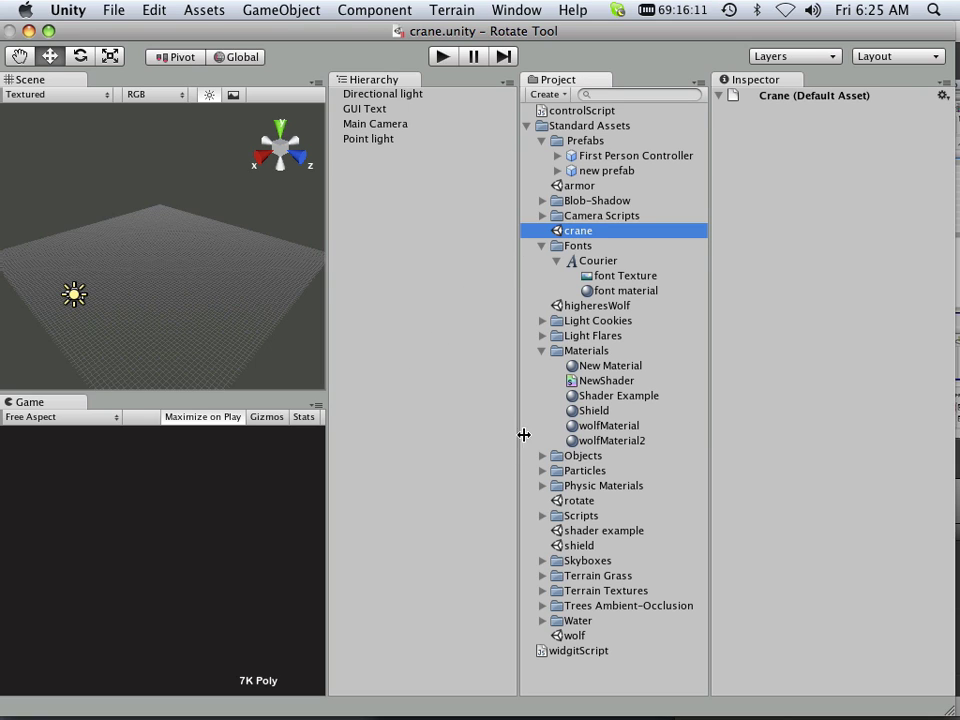
left_click(543, 351)
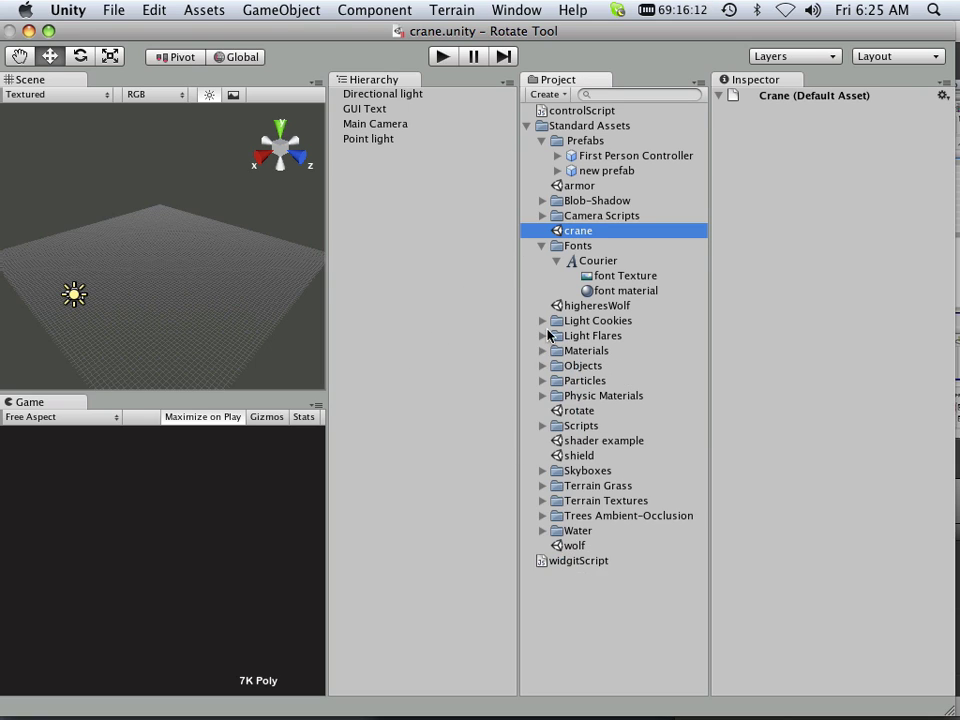
left_click(542, 246)
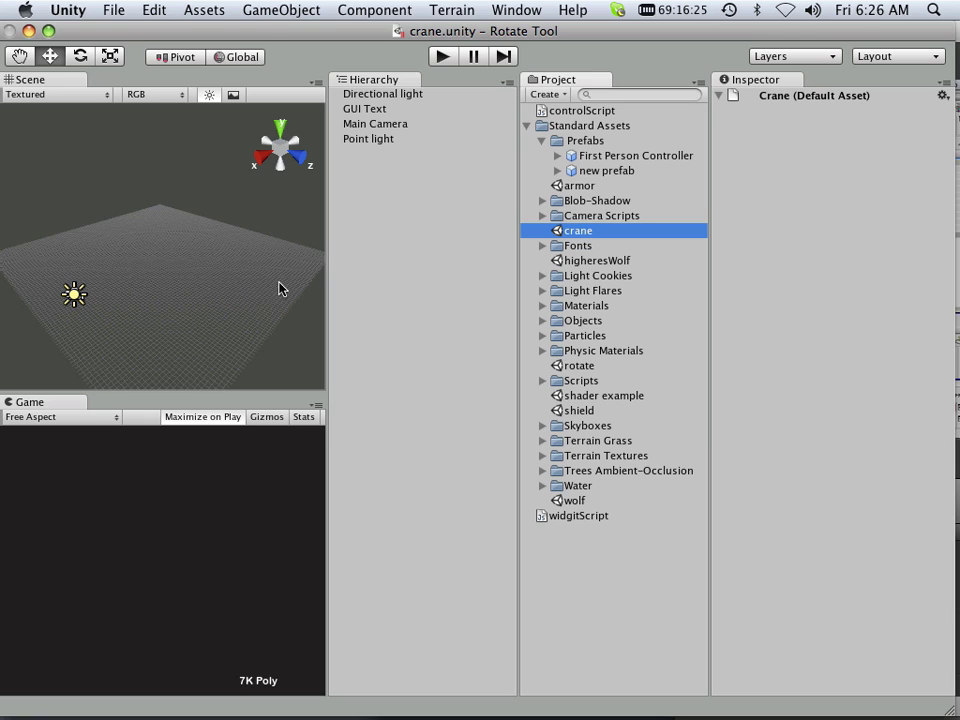
left_click(543, 321)
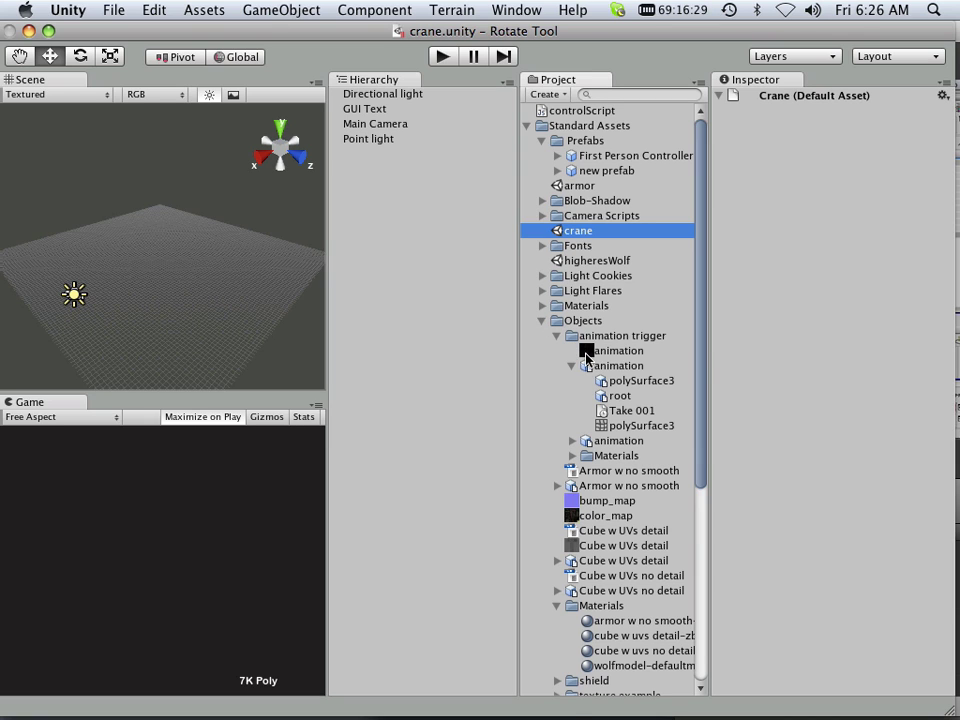
scroll(586, 358, "down", 8)
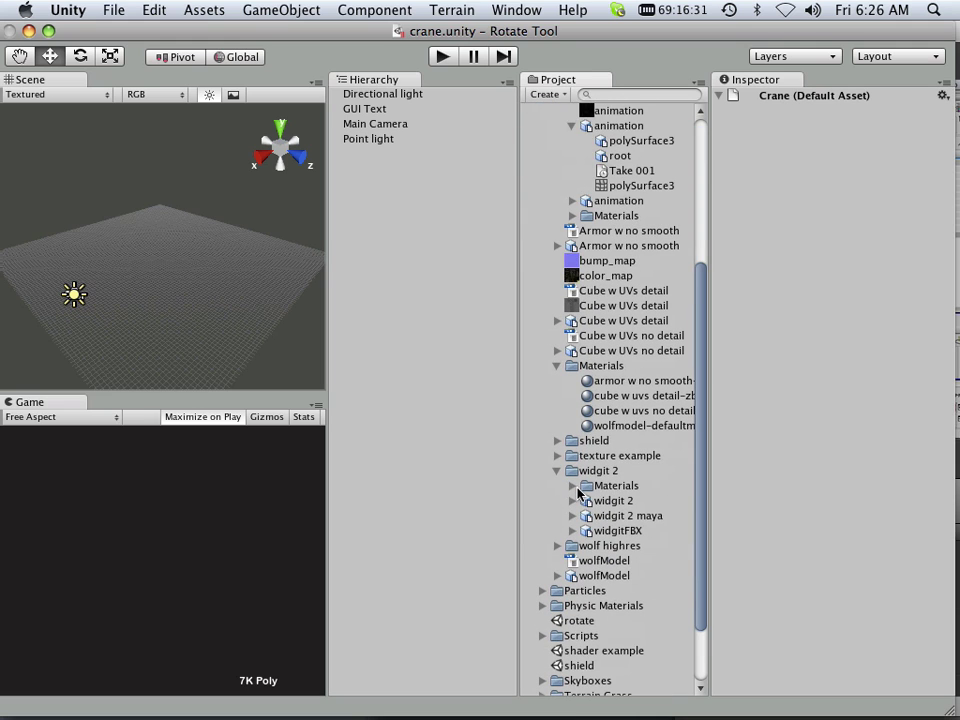
left_click(557, 471)
left_click(557, 471)
Set widgitFBX's Scale Factor to 1, enable Generate Colliders, and drag the crane into the Hierarchy
left_click(620, 532)
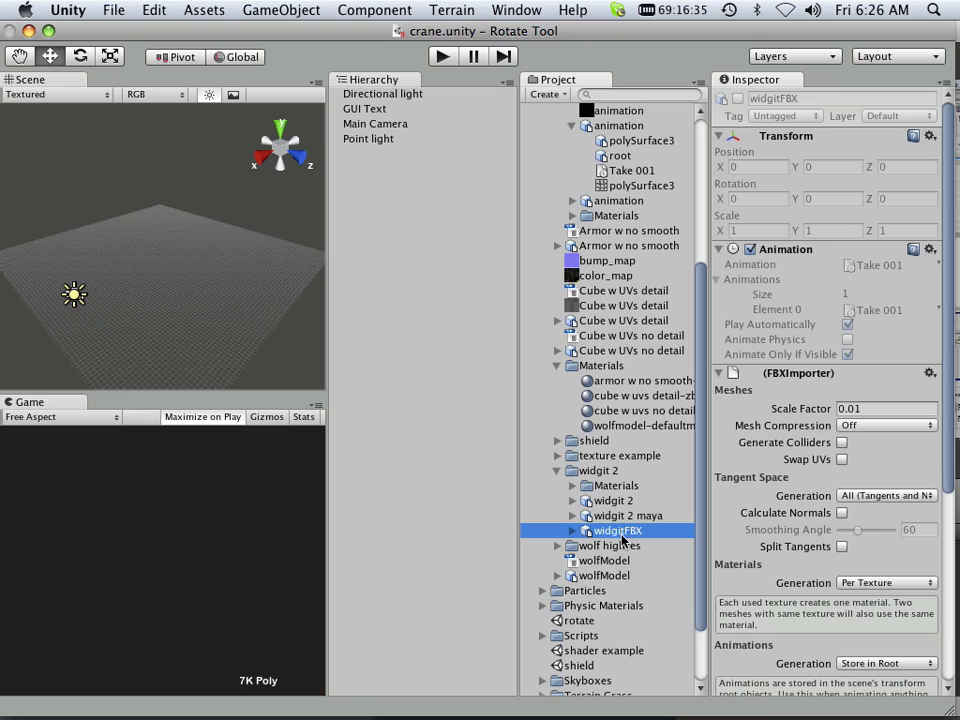
left_click(846, 409)
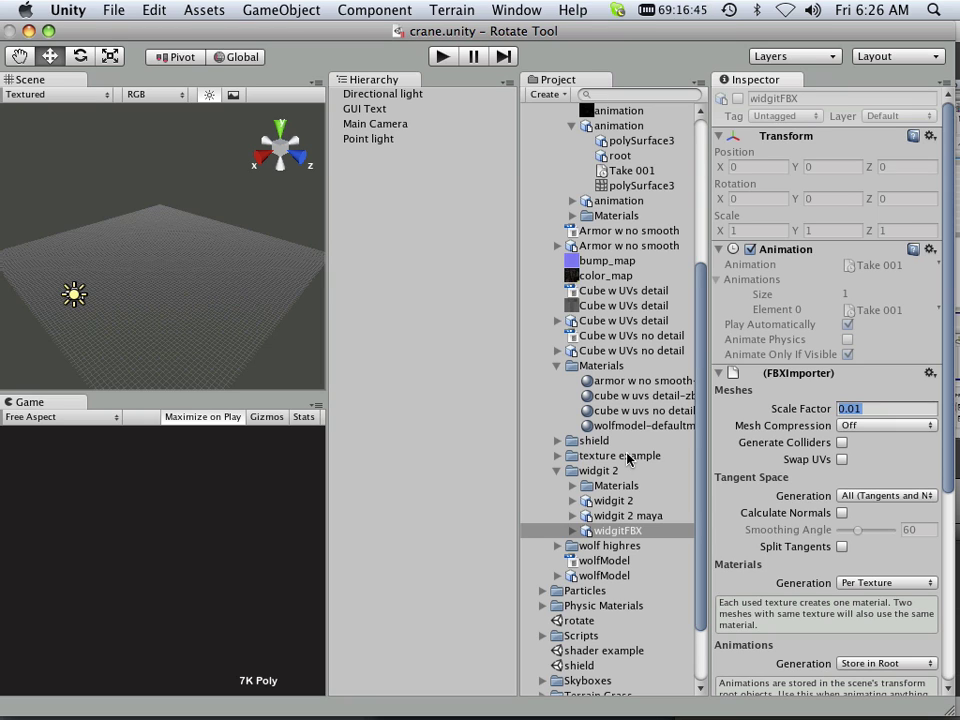
type("1")
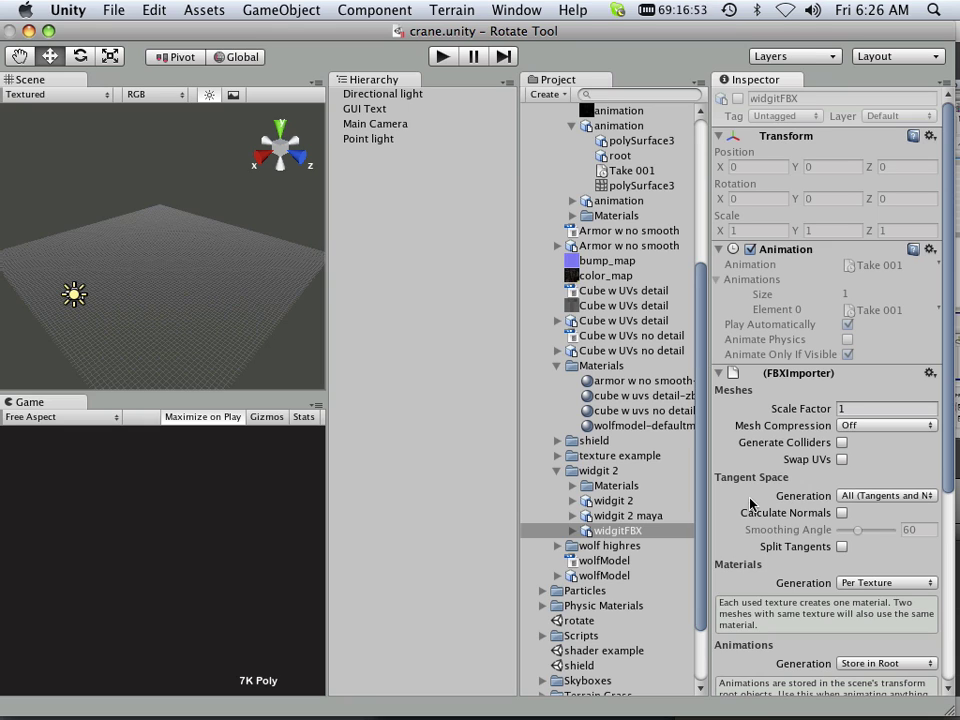
left_click(841, 444)
left_click_drag(592, 530, 160, 294)
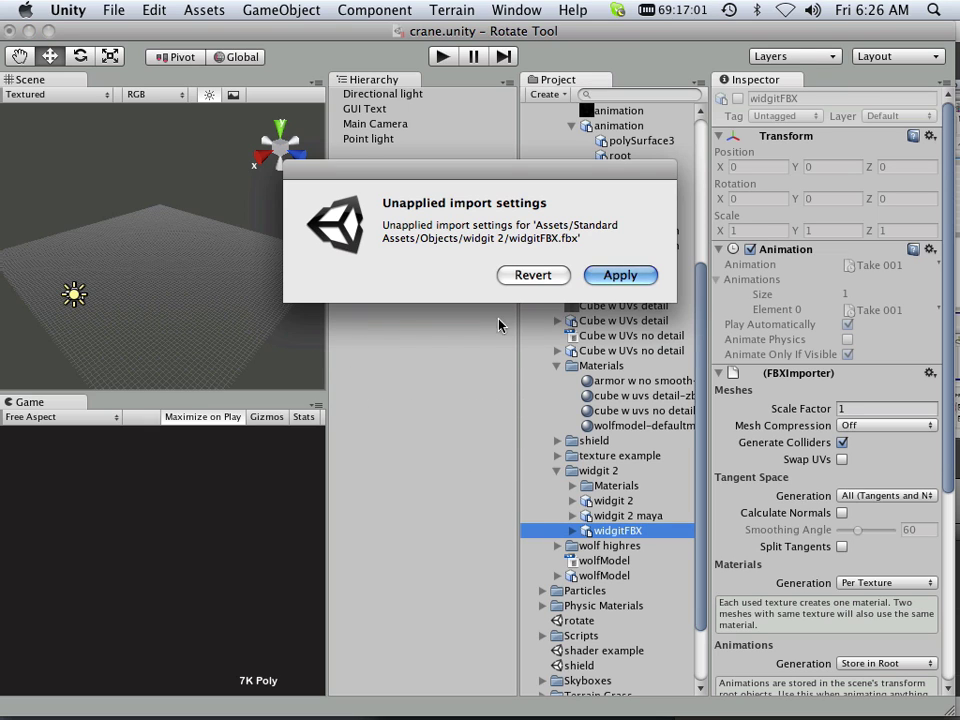
Apply the import settings, frame the crane, and drag it along X and Y in the Scene view
left_click(617, 276)
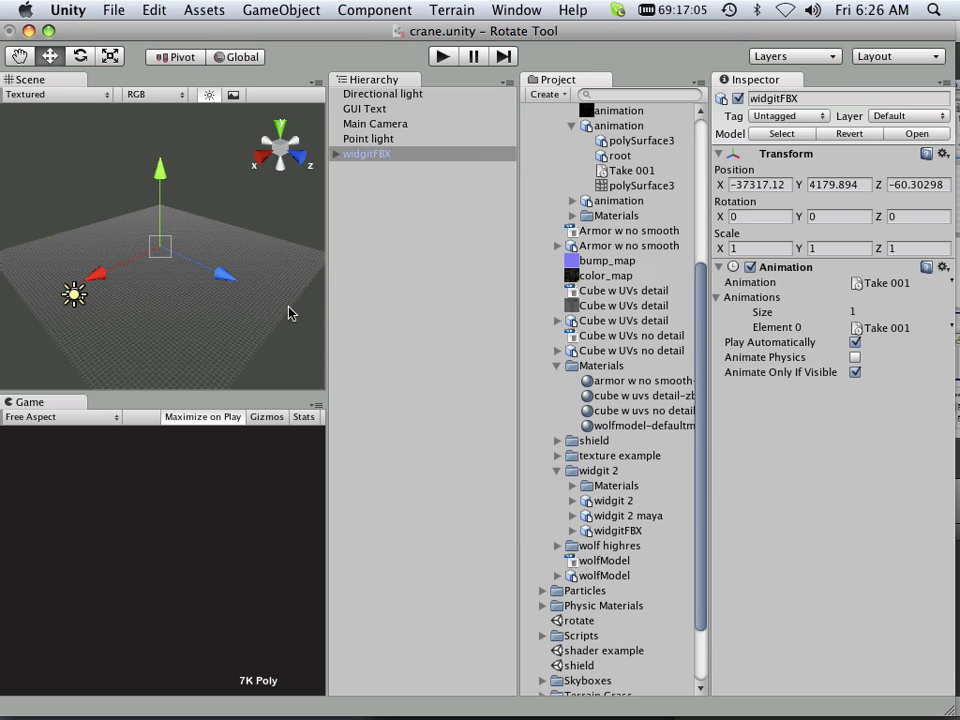
key("f")
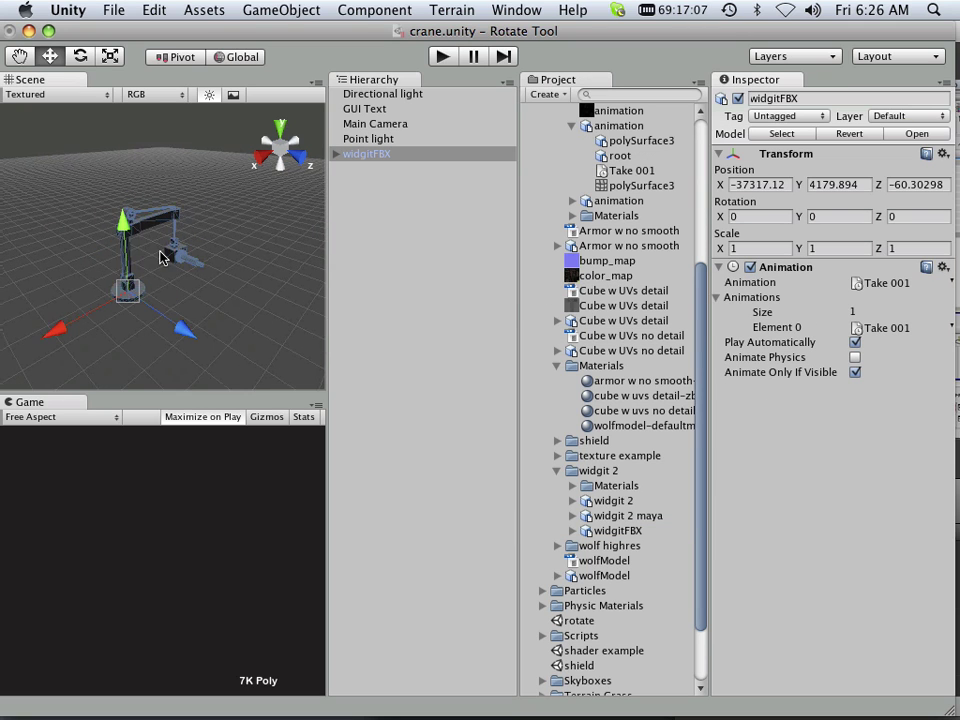
scroll(152, 263, "down", 10)
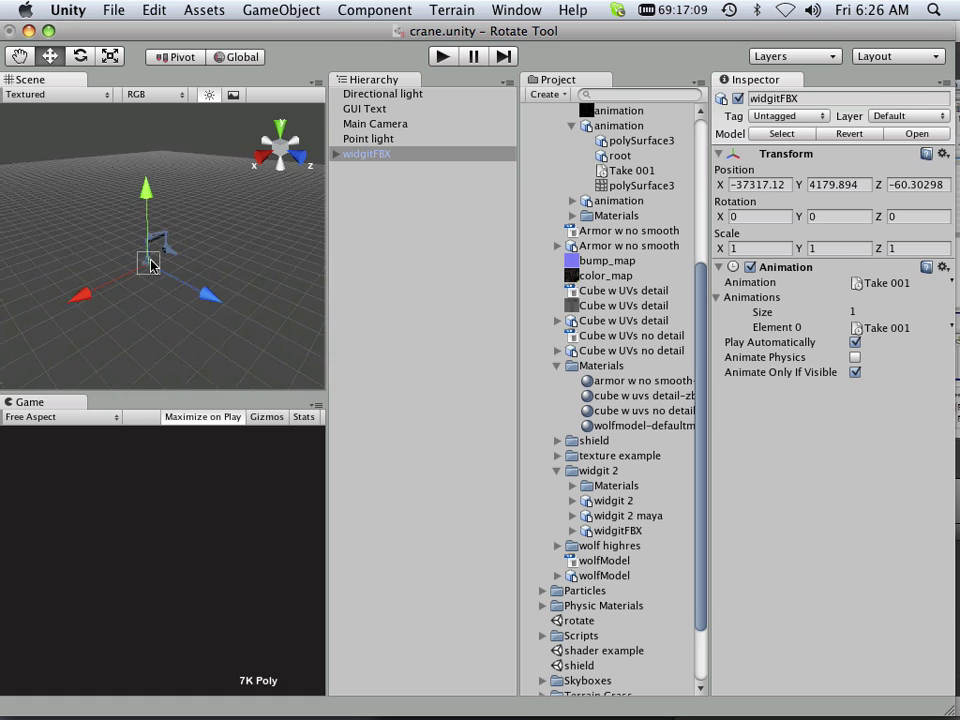
scroll(144, 268, "down", 4)
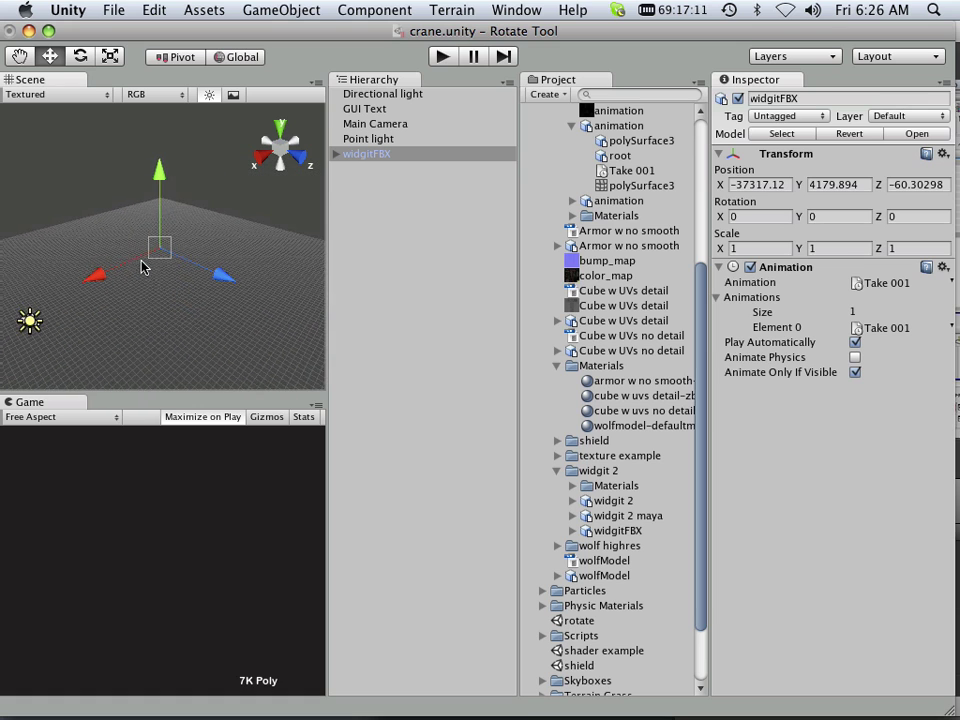
left_click_drag(126, 246, 78, 335)
mouse_move(58, 264)
left_mouse_down()
mouse_move(60, 242)
mouse_move(60, 252)
left_mouse_up()
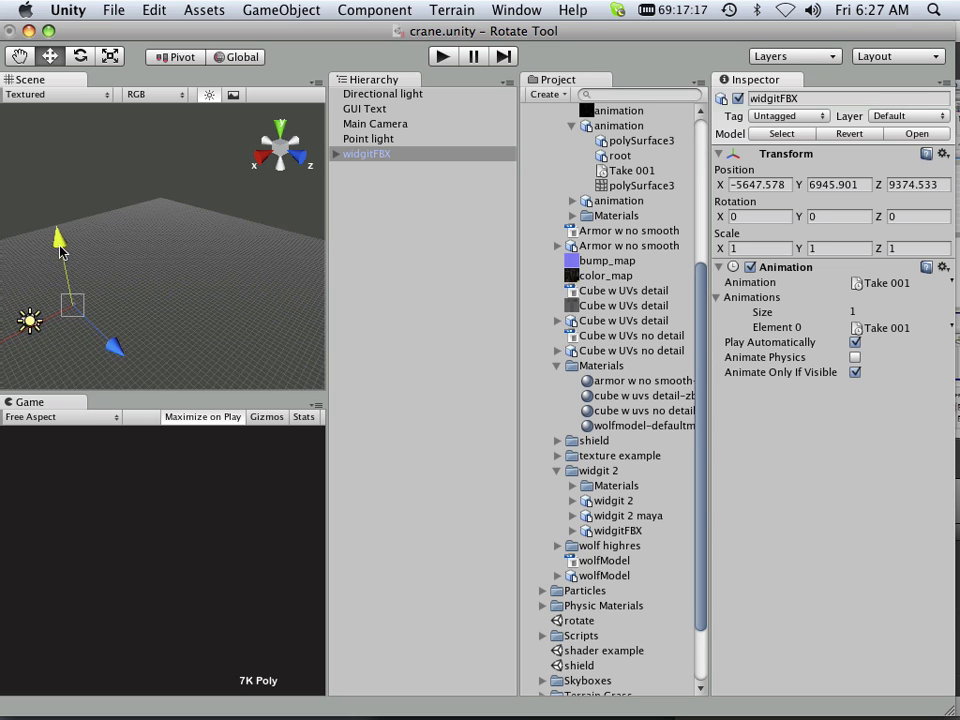
scroll(55, 306, "up", 3)
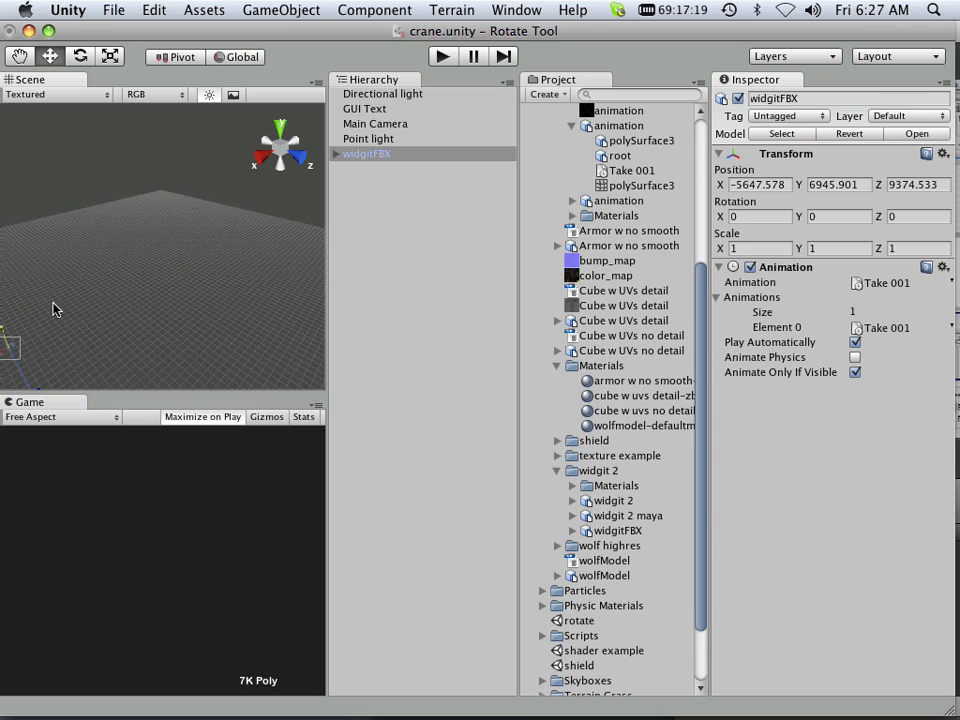
left_click_drag(56, 309, 142, 296)
middle_click_drag(142, 296, 164, 281)
right_click_drag(164, 281, 176, 282)
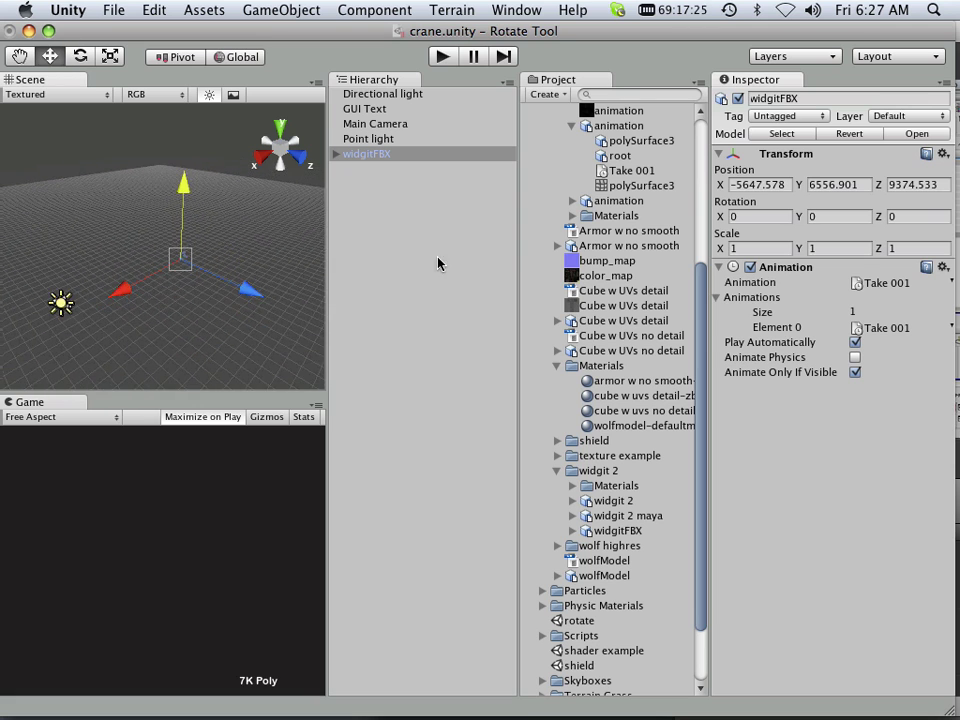
Reset the crane's position to 0, 0, 0 in the Inspector
left_click(760, 186)
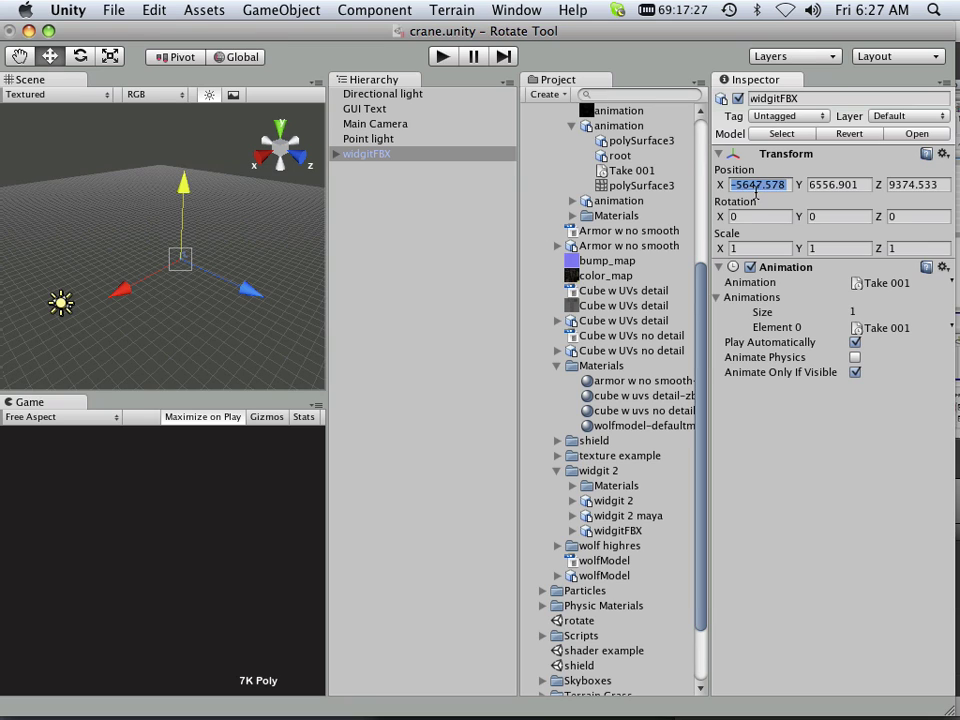
type("0")
left_click(866, 185)
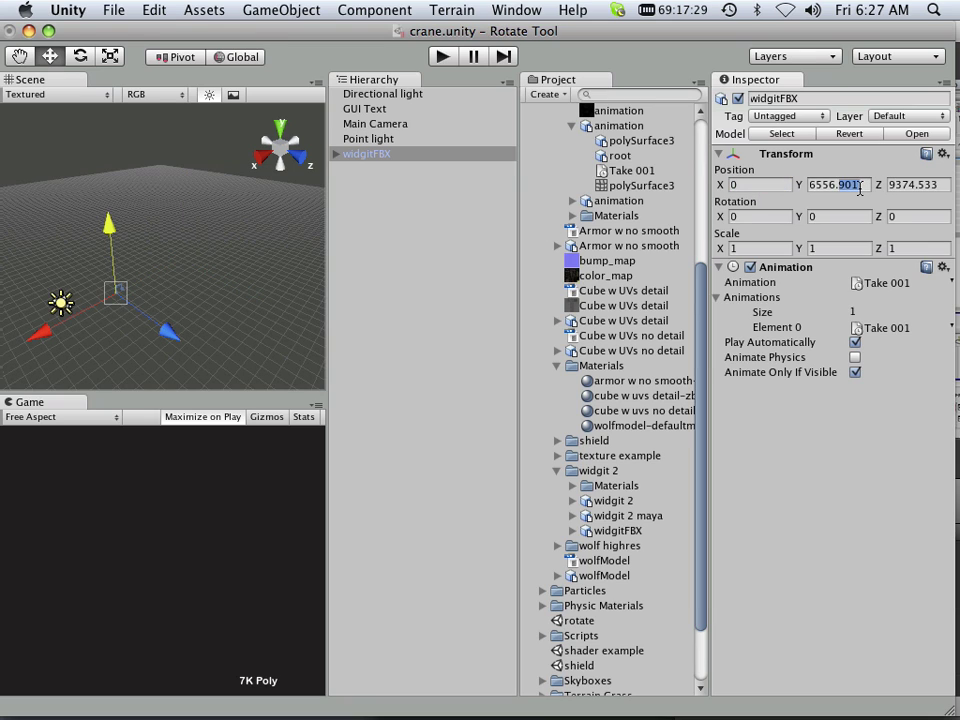
type("0")
left_click(918, 186)
type("0")
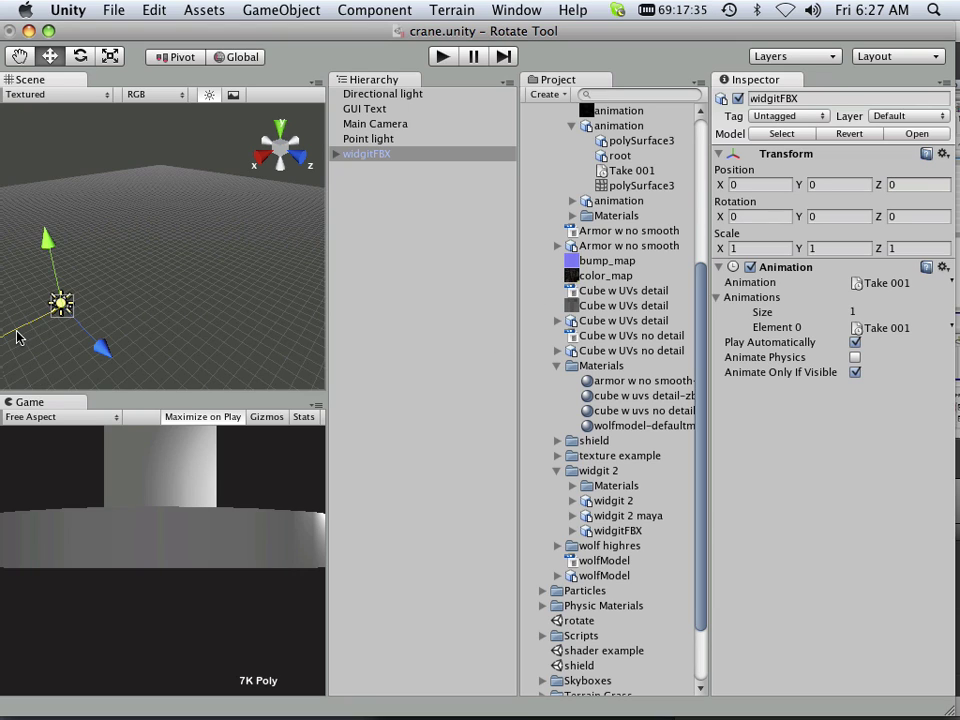
Drag the crane along X, Y and Z into camera view, ending at 182.6465, -211.3164, 588.4531
left_click_drag(17, 337, 18, 333)
mouse_move(101, 350)
left_mouse_down()
mouse_move(98, 340)
mouse_move(101, 355)
left_mouse_up()
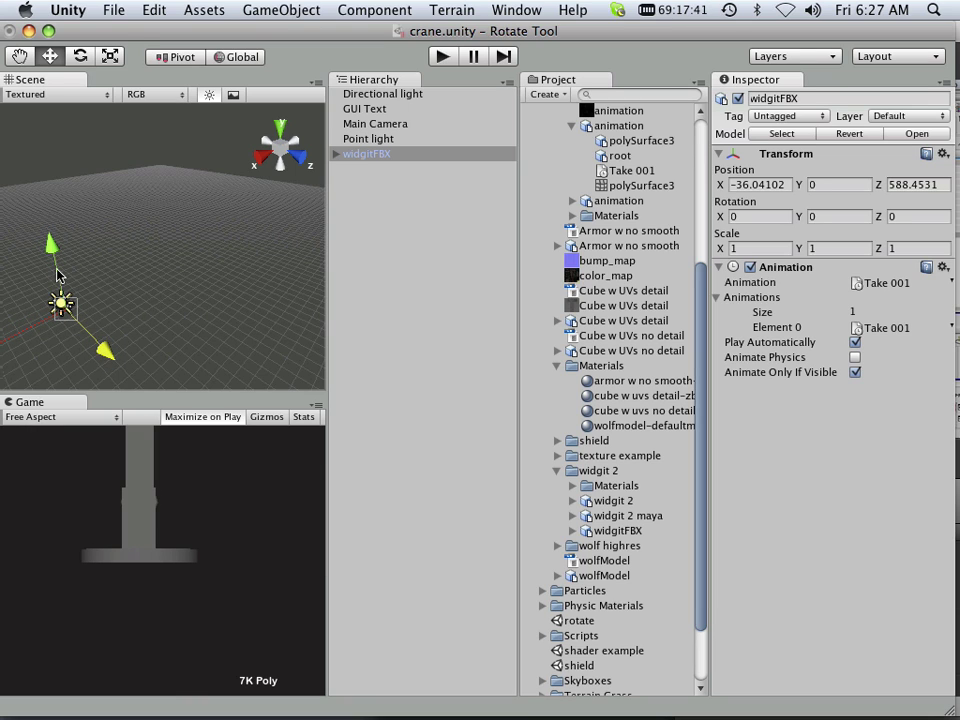
left_click_drag(48, 248, 49, 250)
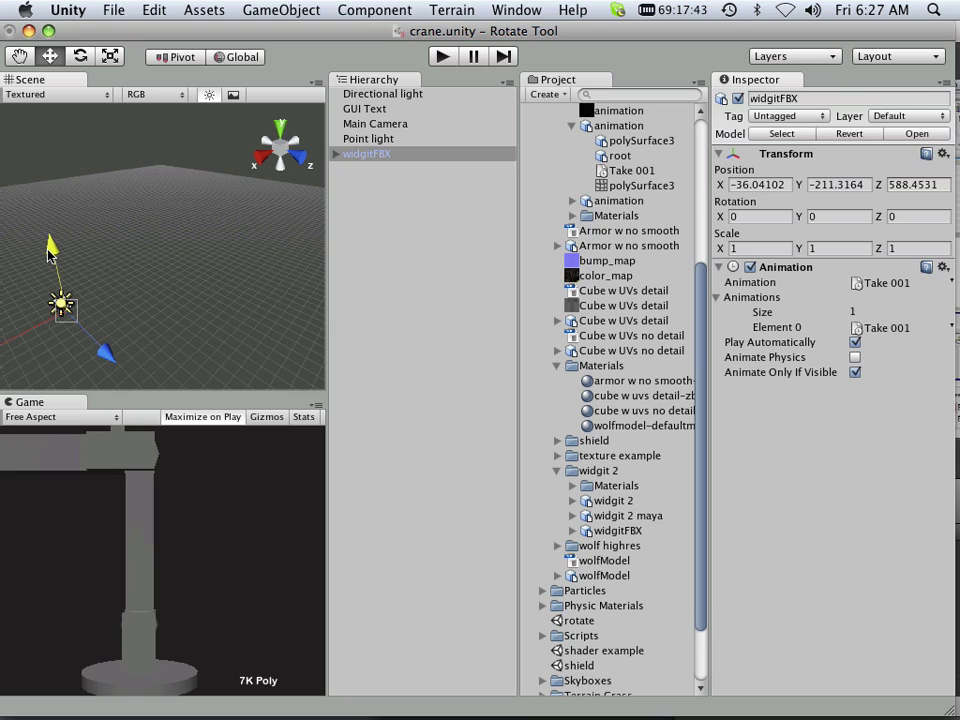
left_click_drag(26, 338, 23, 340)
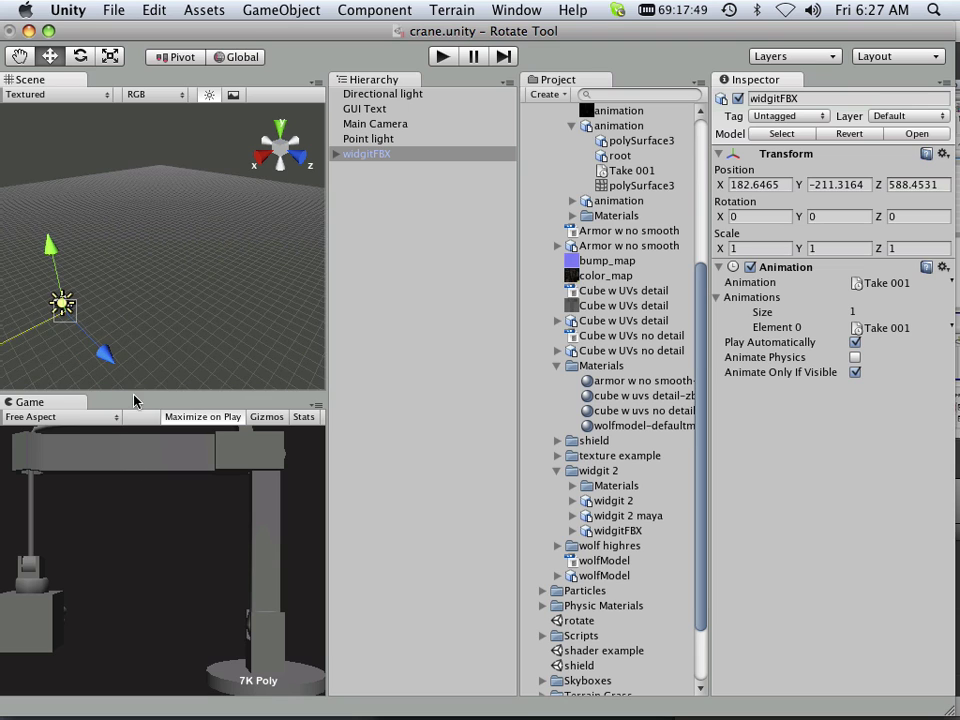
middle_click_drag(135, 398, 136, 361)
scroll(136, 361, "down", 2)
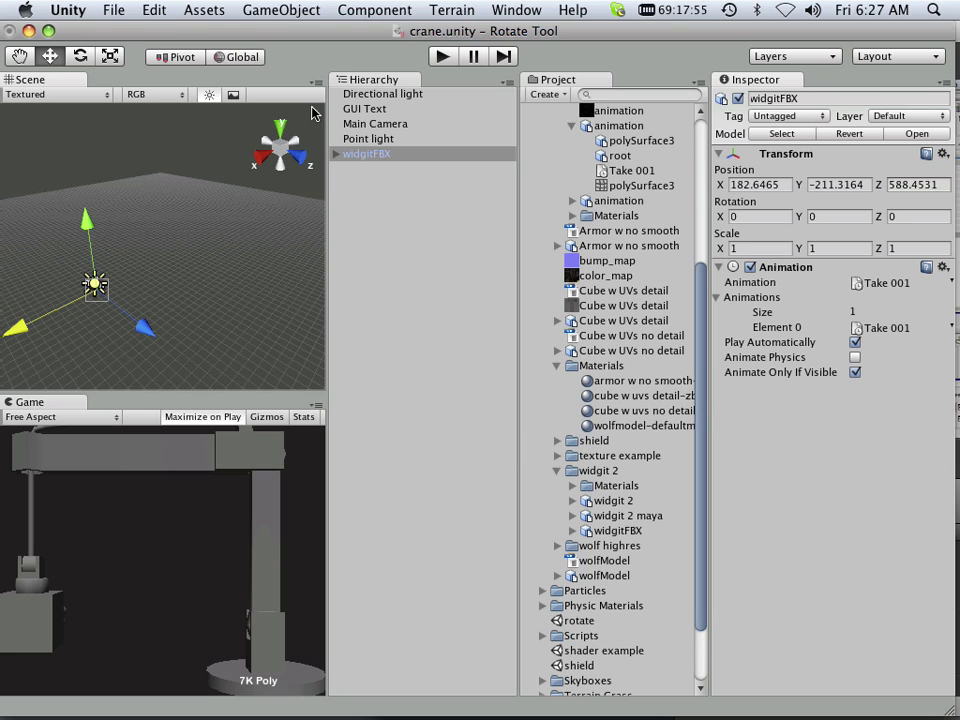
Widen the Main Camera's field of view to about 58.45 and test the crane in play mode
left_click(366, 123)
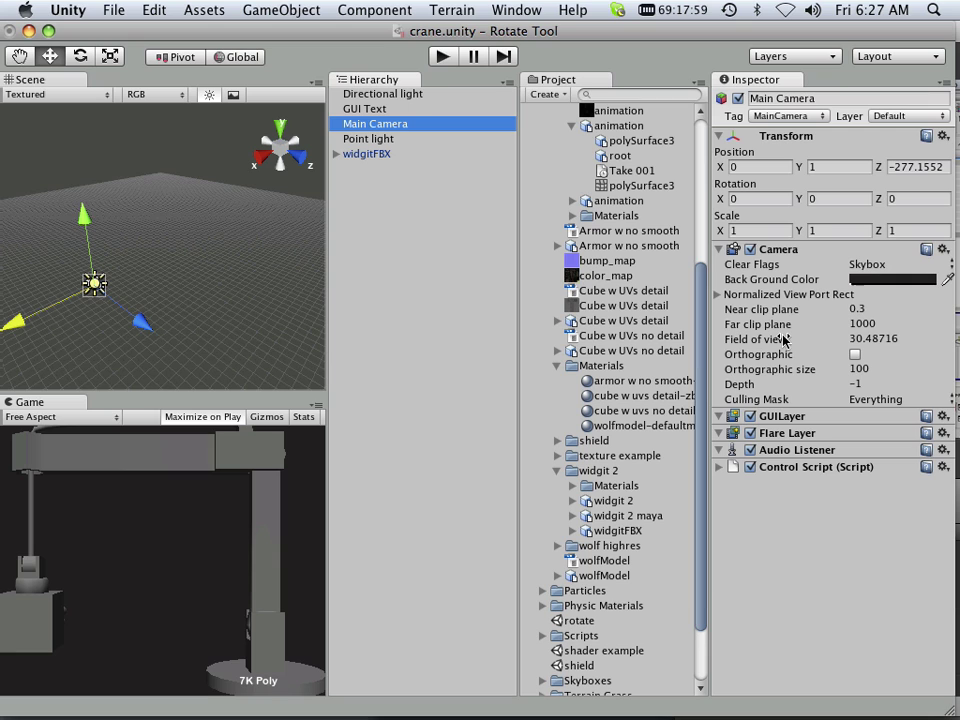
left_click_drag(779, 345, 929, 368)
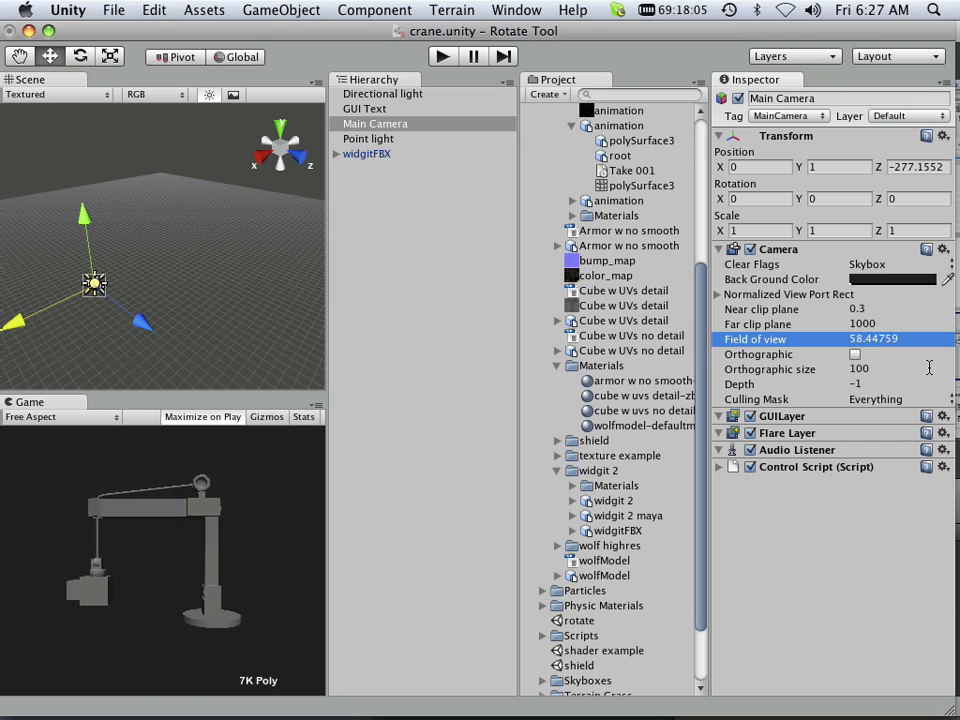
left_click(440, 57)
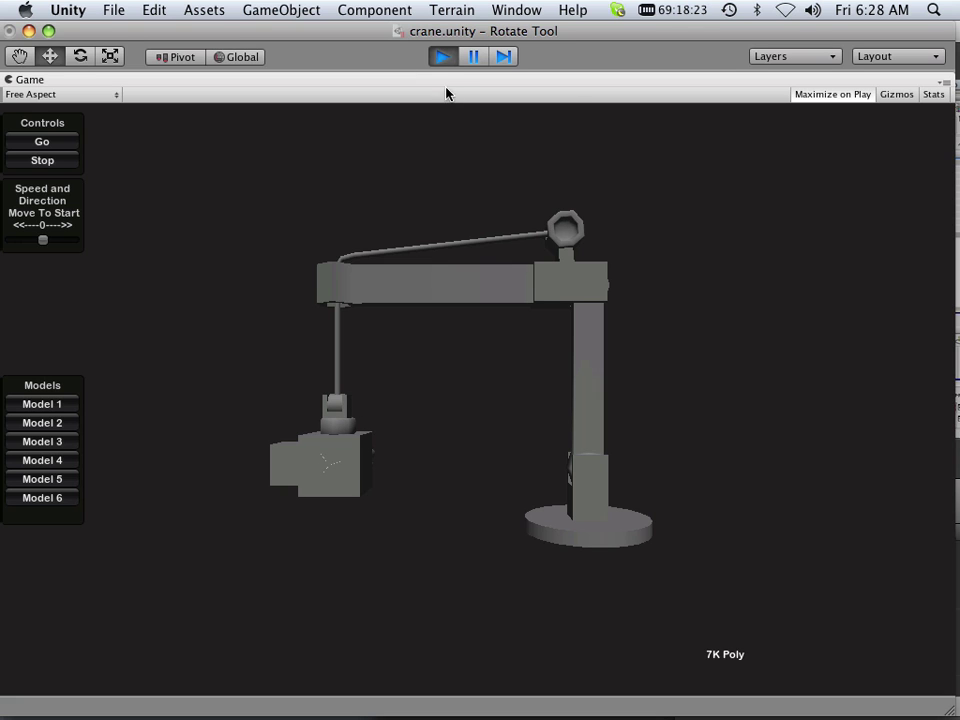
left_click(442, 62)
left_click(442, 62)
left_click(441, 57)
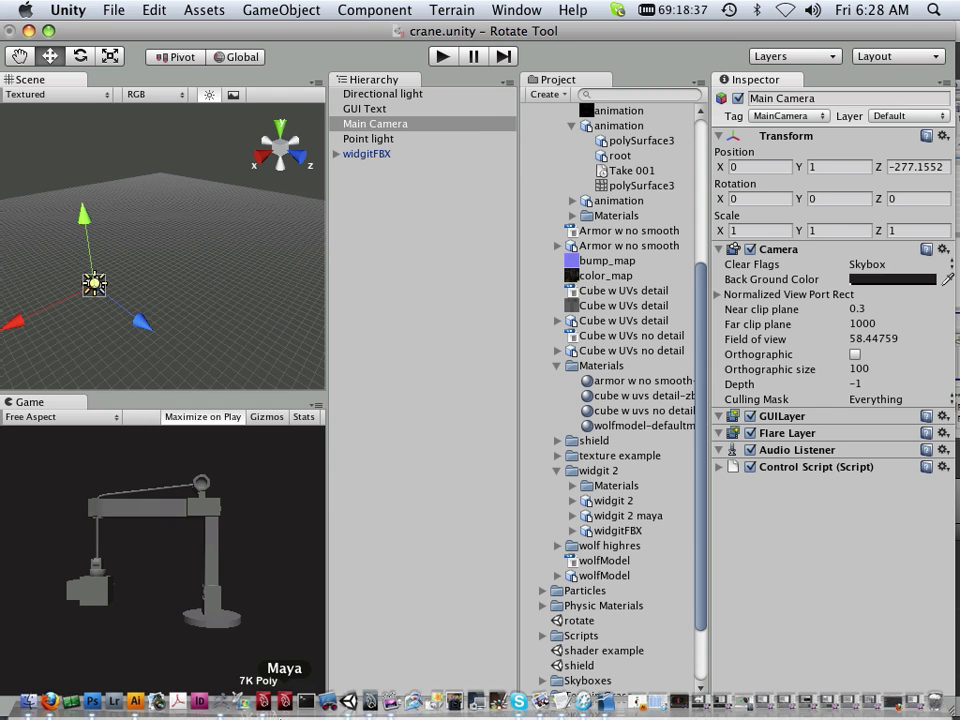
In Maya, view the crane from the right in wireframe and select the side wheel's vertices
left_click(283, 712)
scroll(376, 430, "up", 5)
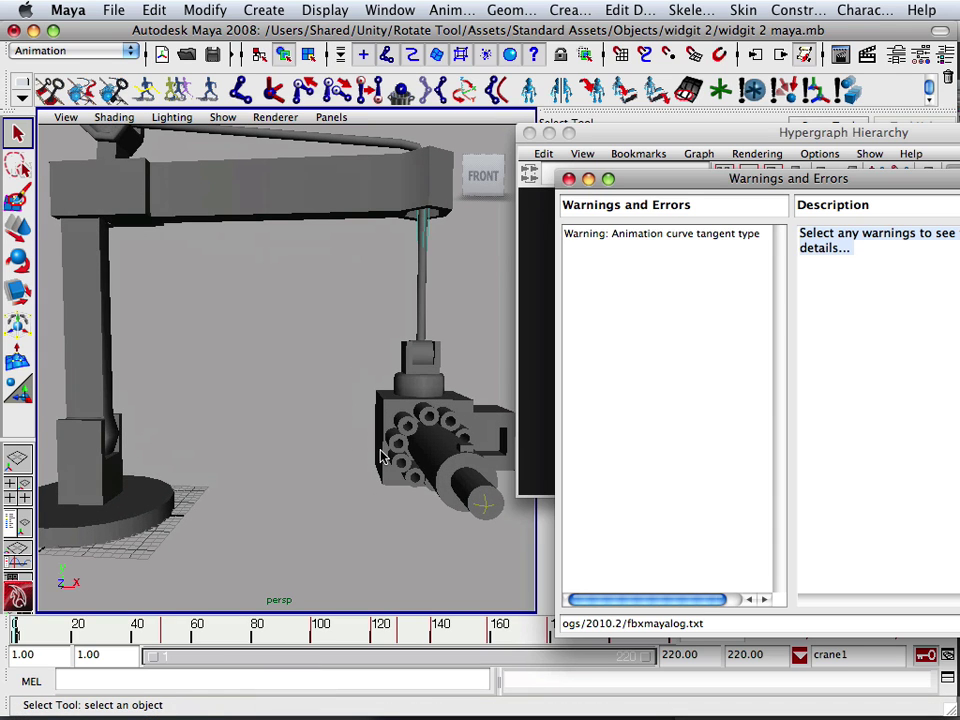
left_click_drag(380, 456, 249, 446, "alt")
scroll(210, 429, "up", 3)
key("4")
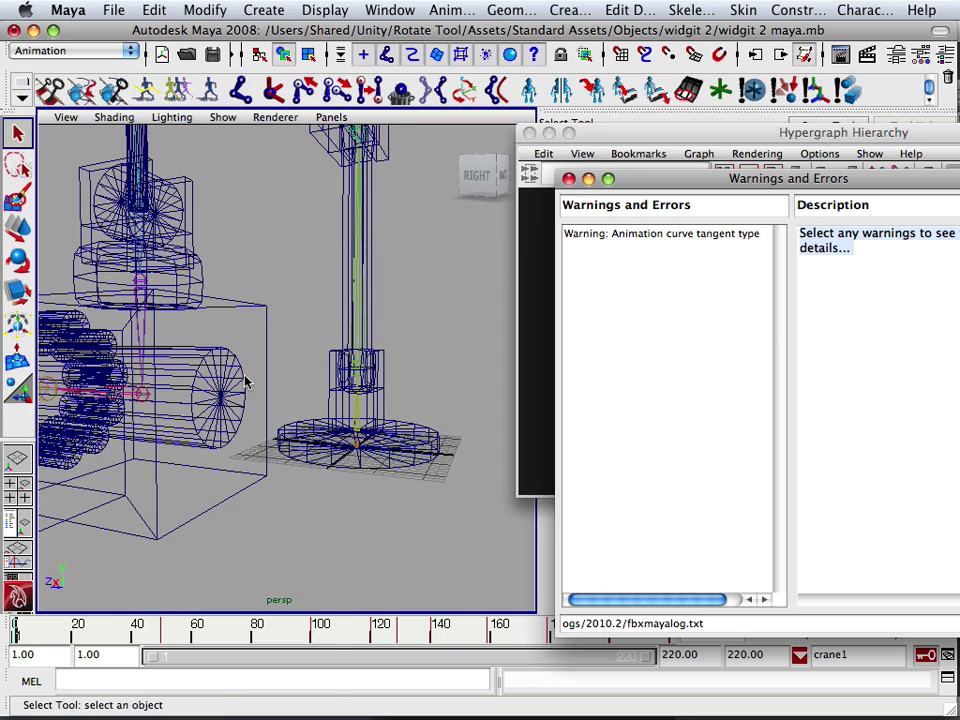
right_click_drag(245, 357, 212, 366)
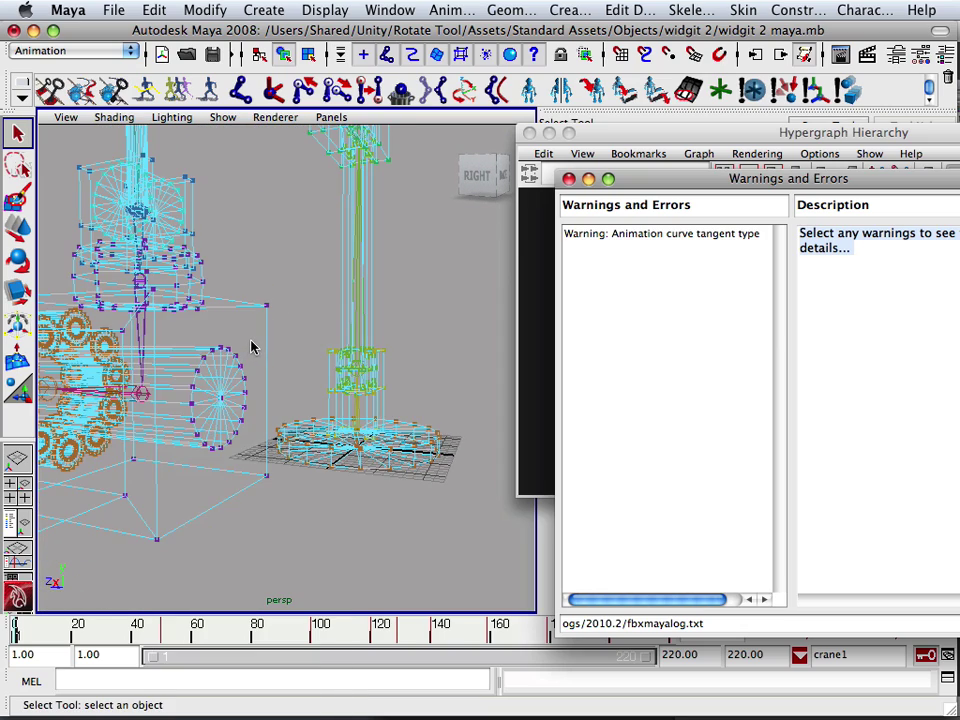
left_click_drag(170, 467, 169, 465)
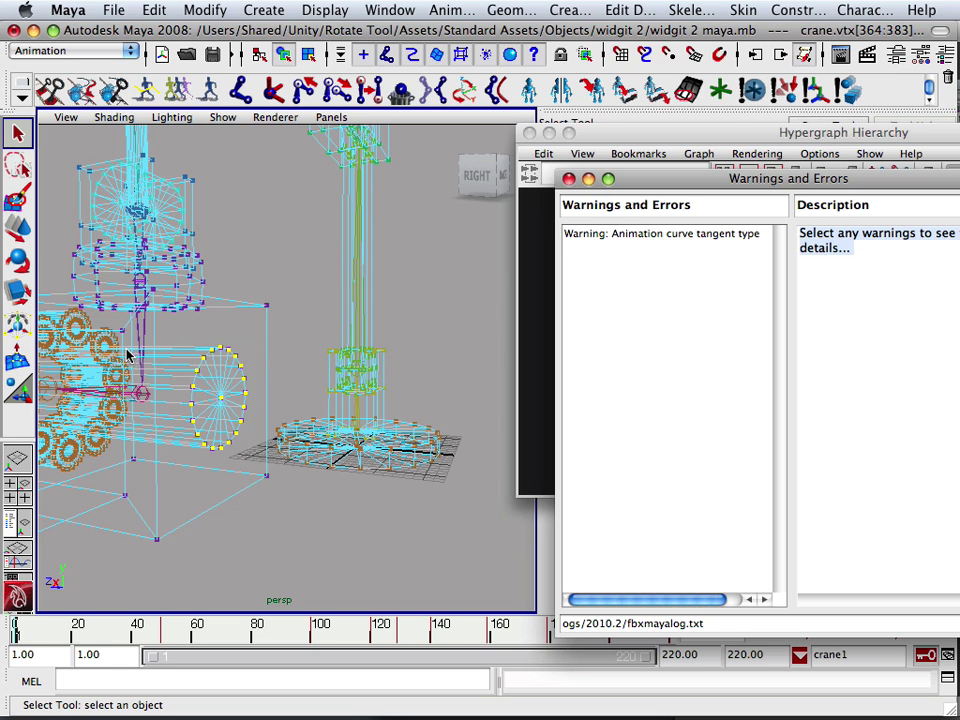
Slide the wheel vertices along one axis with the Move tool, then zoom out to see the crane
left_click(17, 228)
left_click_drag(150, 383, 155, 415, "alt")
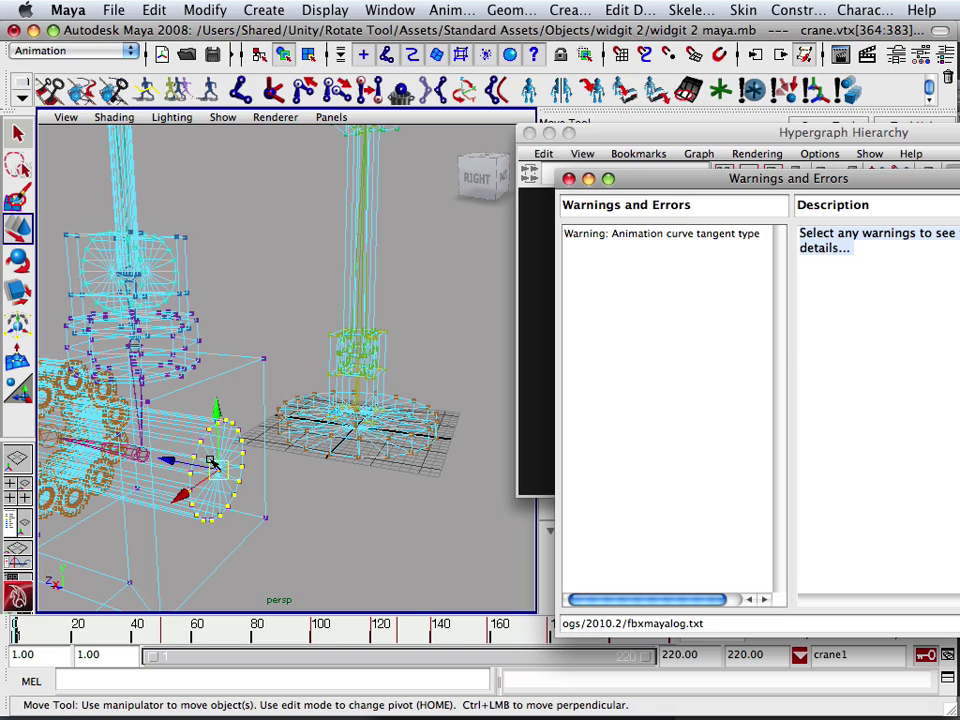
left_click_drag(172, 460, 158, 457)
right_click_drag(158, 457, 150, 461, "alt")
left_click_drag(150, 461, 200, 440, "alt")
scroll(184, 452, "up", 5)
scroll(184, 455, "down", 3)
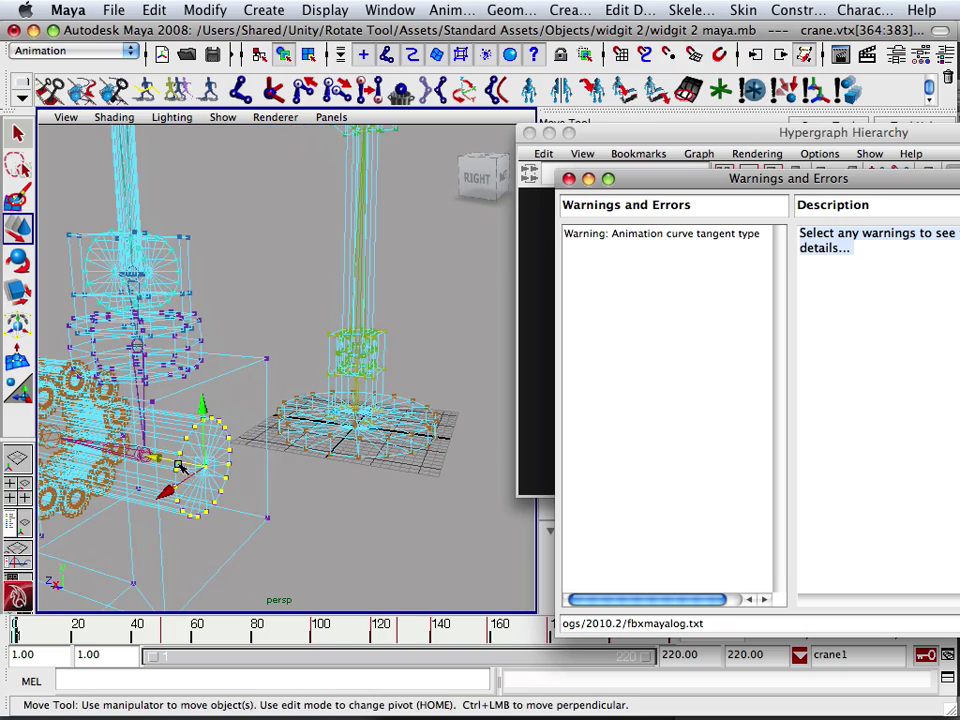
right_click_drag(200, 440, 205, 425, "alt")
Export the whole scene over widgitFBX.fbx with file units converted to Millimeters
scroll(206, 433, "down", 4)
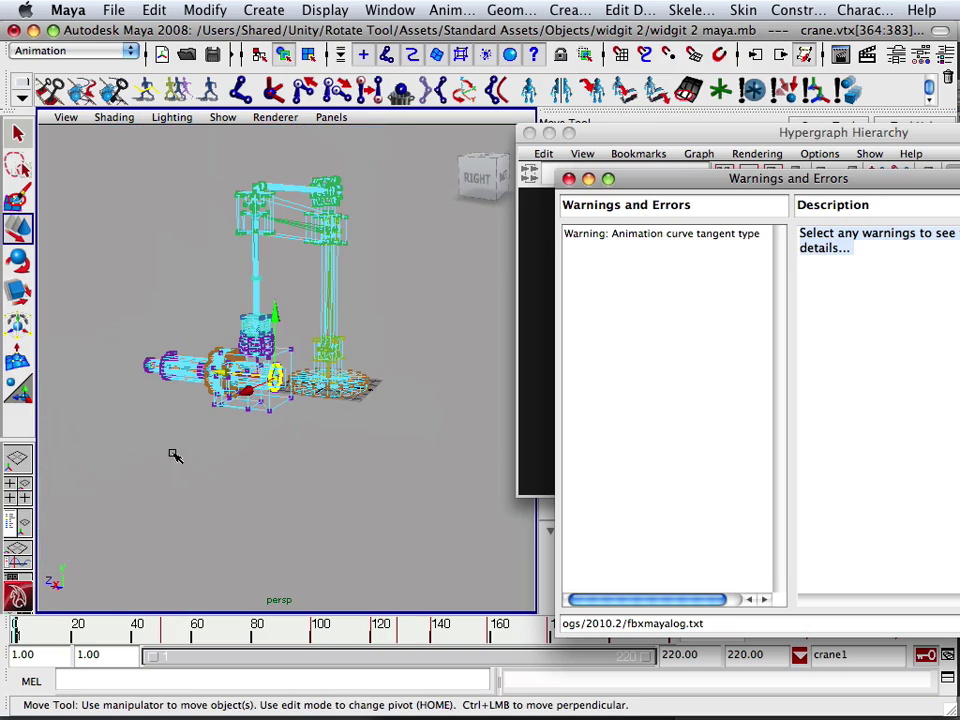
left_click(152, 244)
left_click(68, 10)
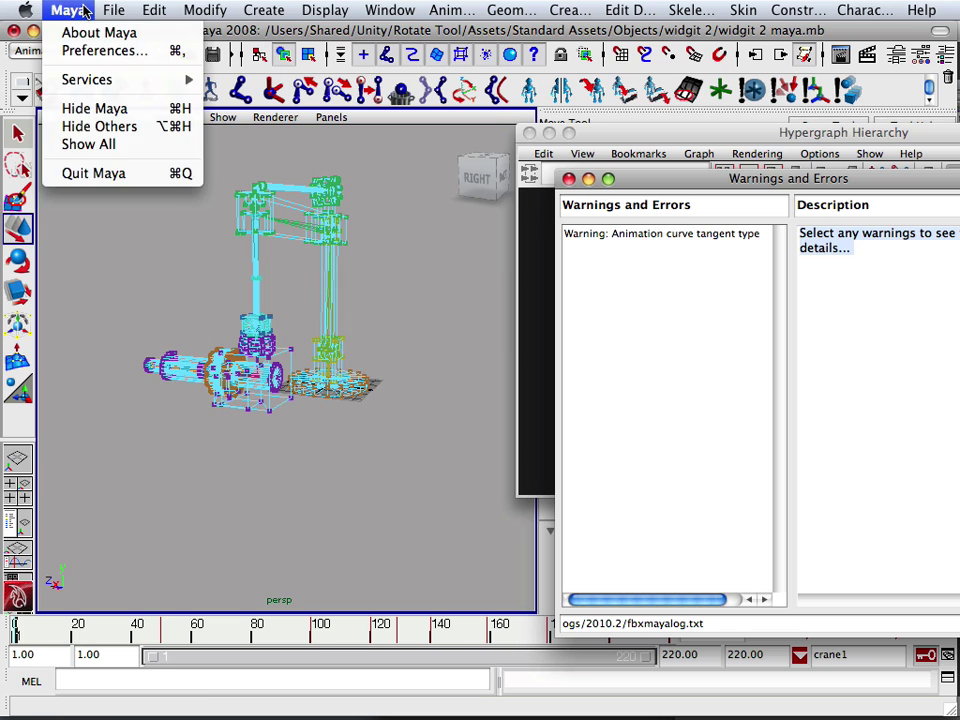
mouse_move(113, 10)
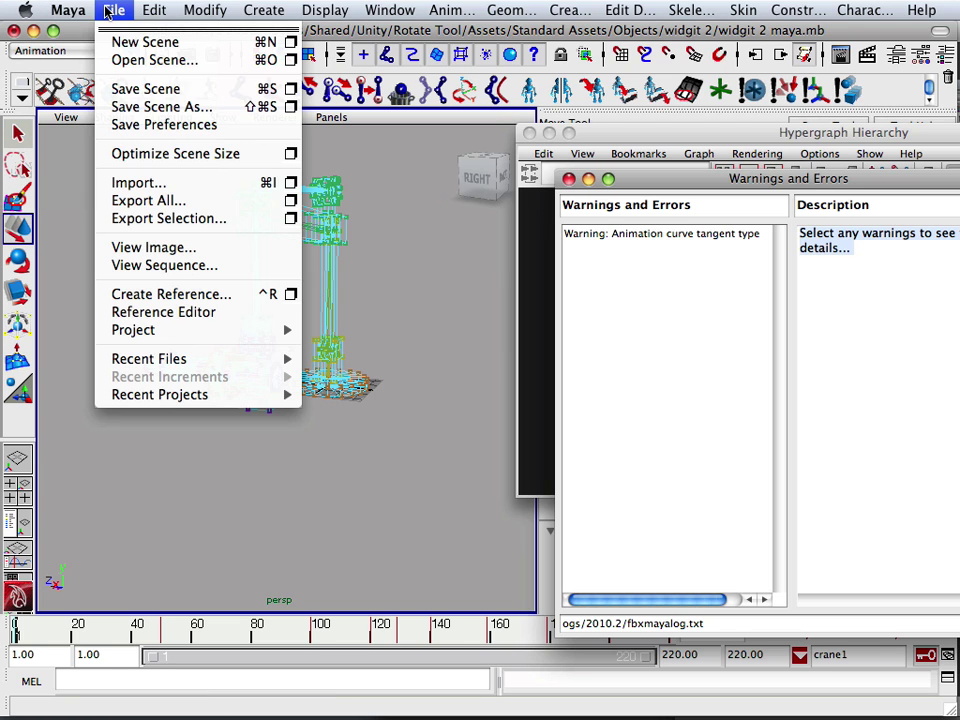
left_click(143, 202)
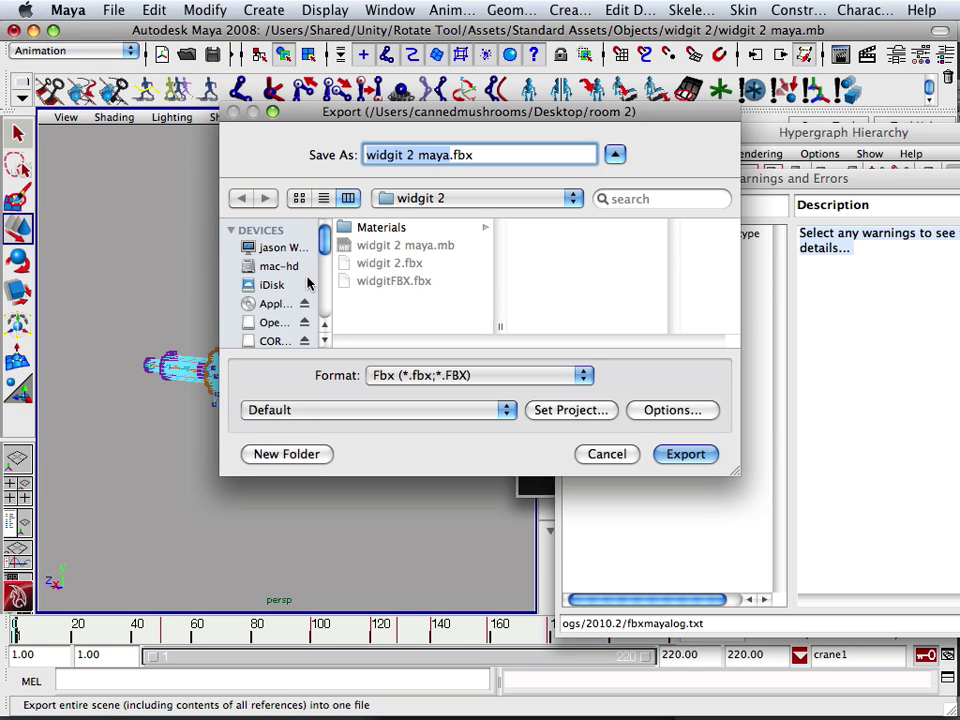
left_click(381, 281)
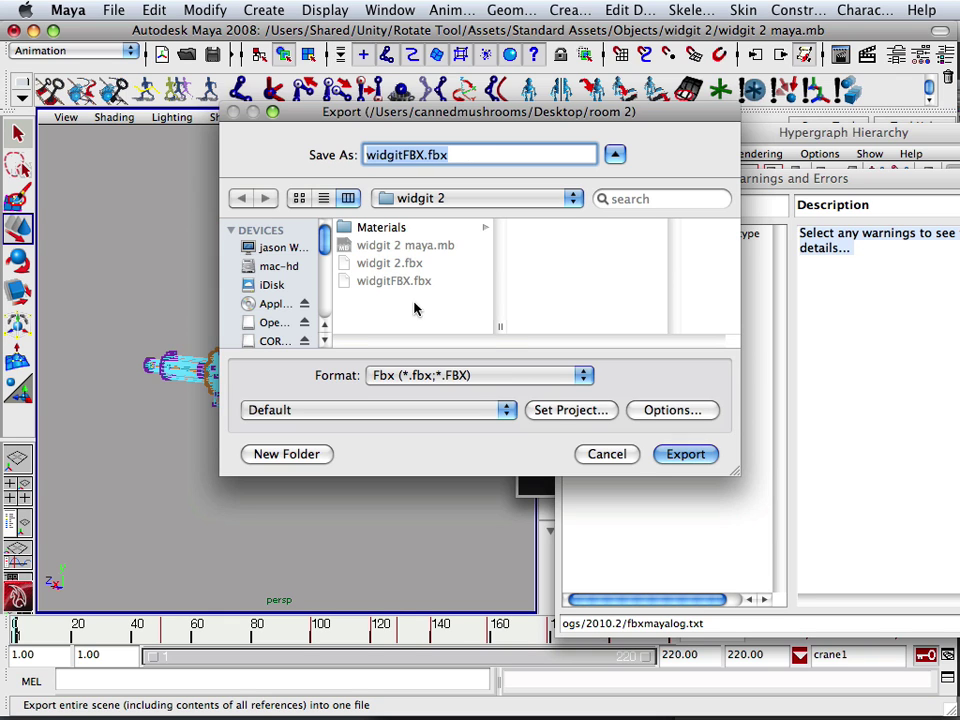
left_click(666, 455)
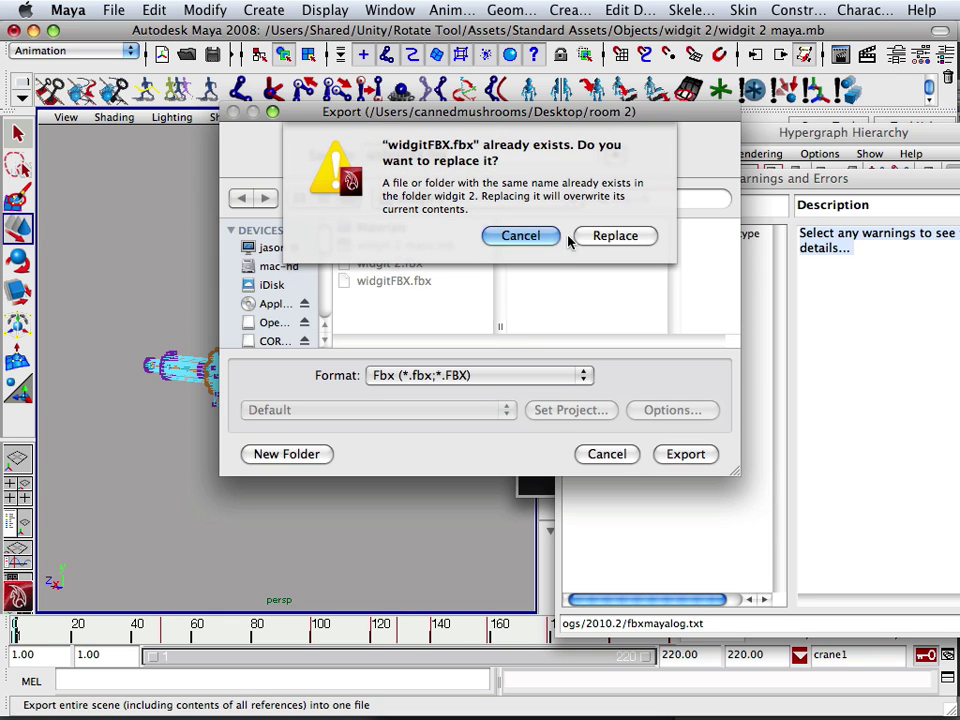
left_click(598, 236)
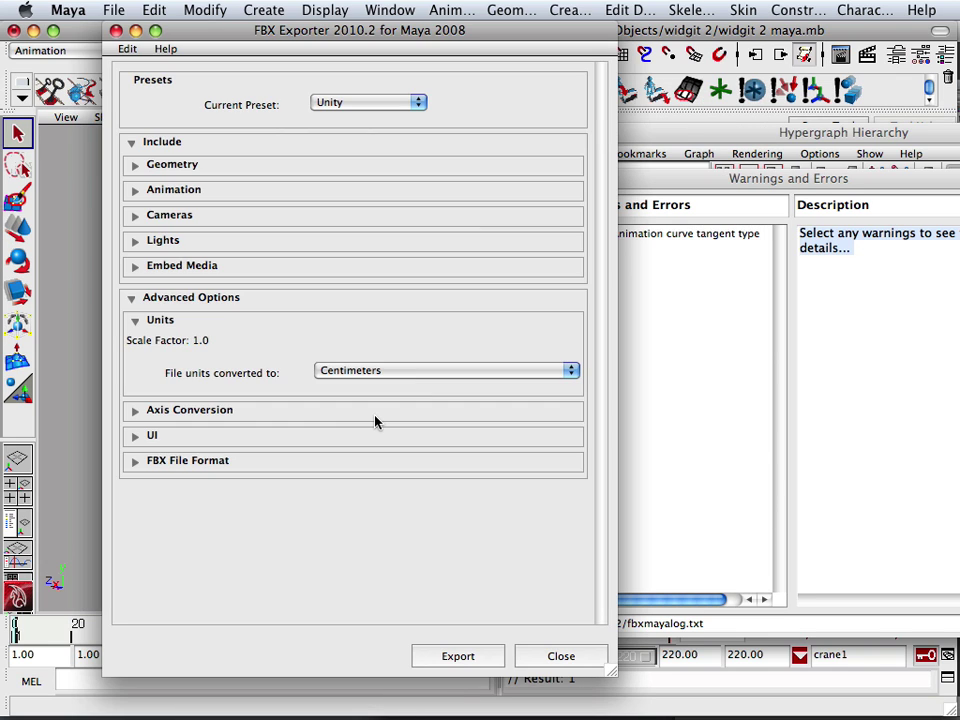
left_click(340, 373)
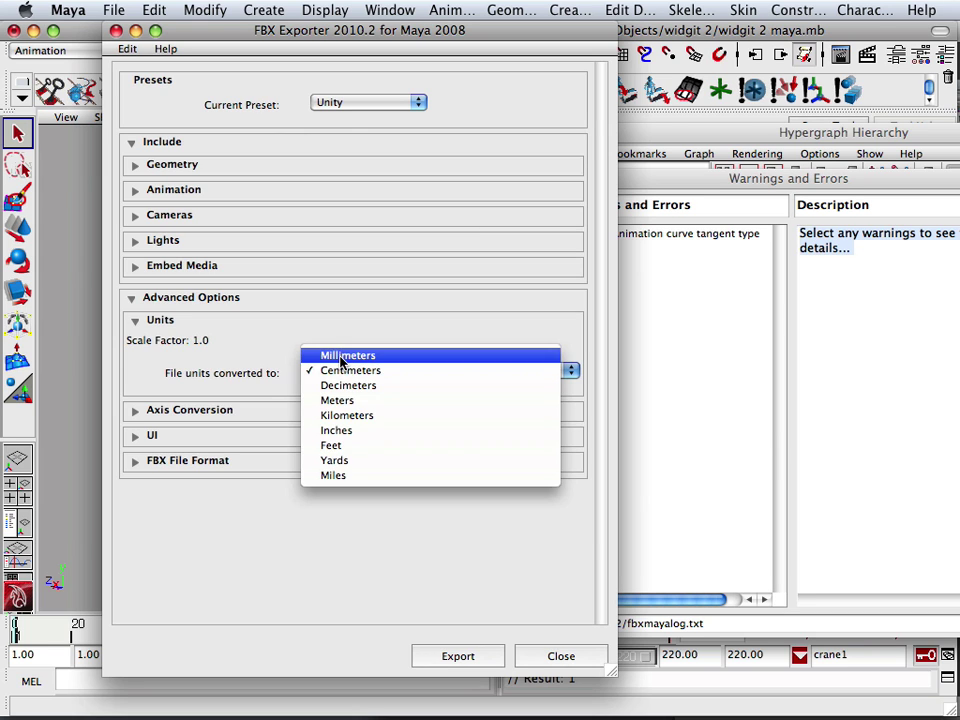
left_click(340, 357)
left_click(463, 656)
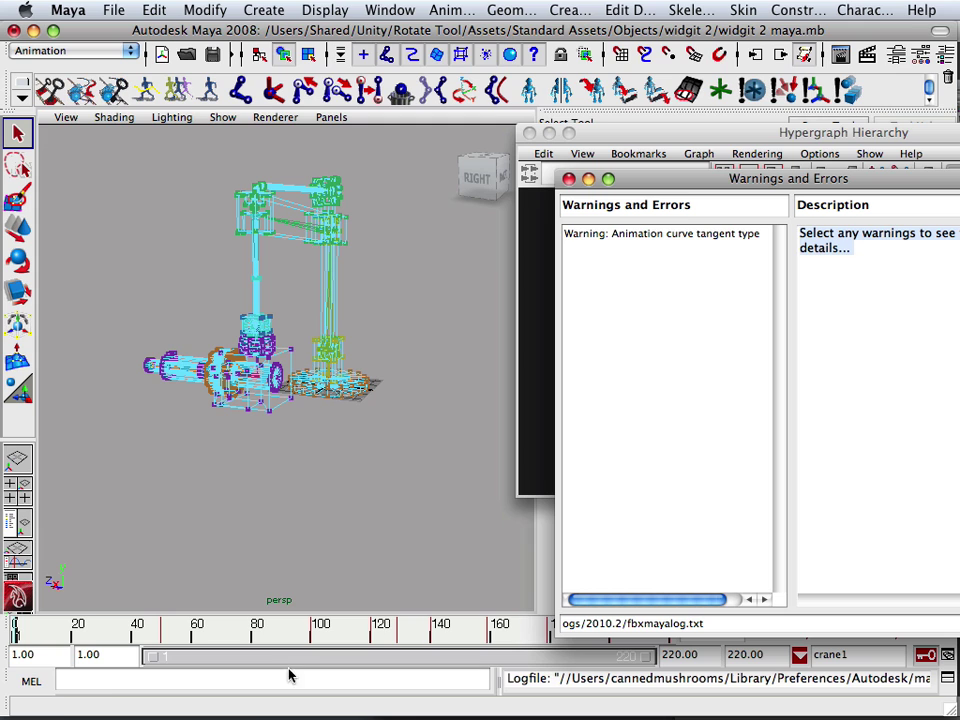
Back in Unity, run the scene to preview the updated crane, then stop play mode
mouse_move(306, 712)
left_click(346, 703)
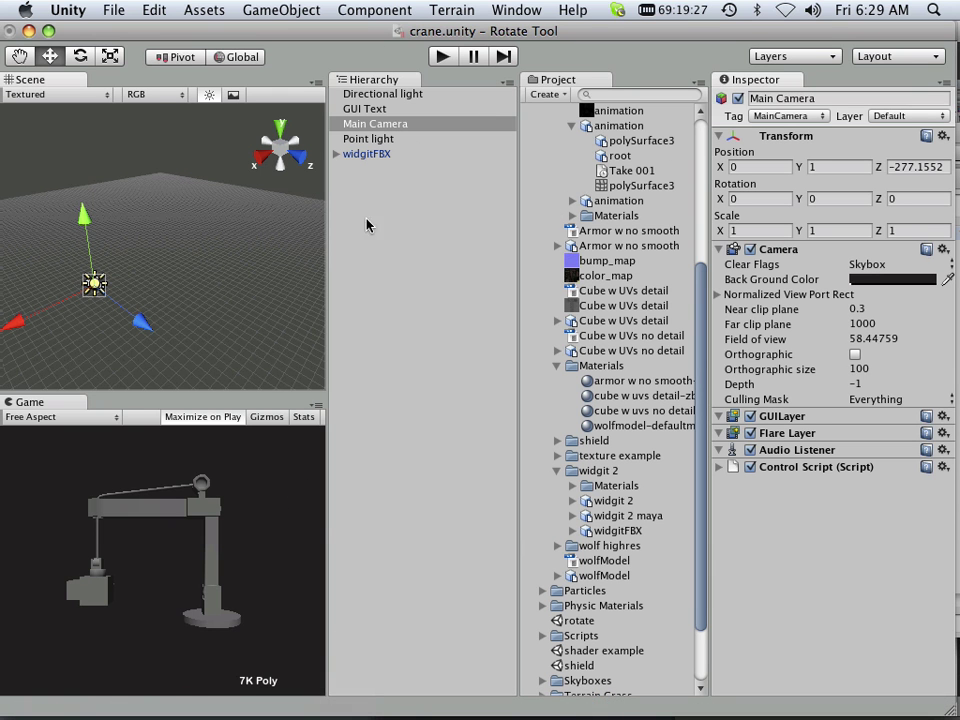
left_click(442, 56)
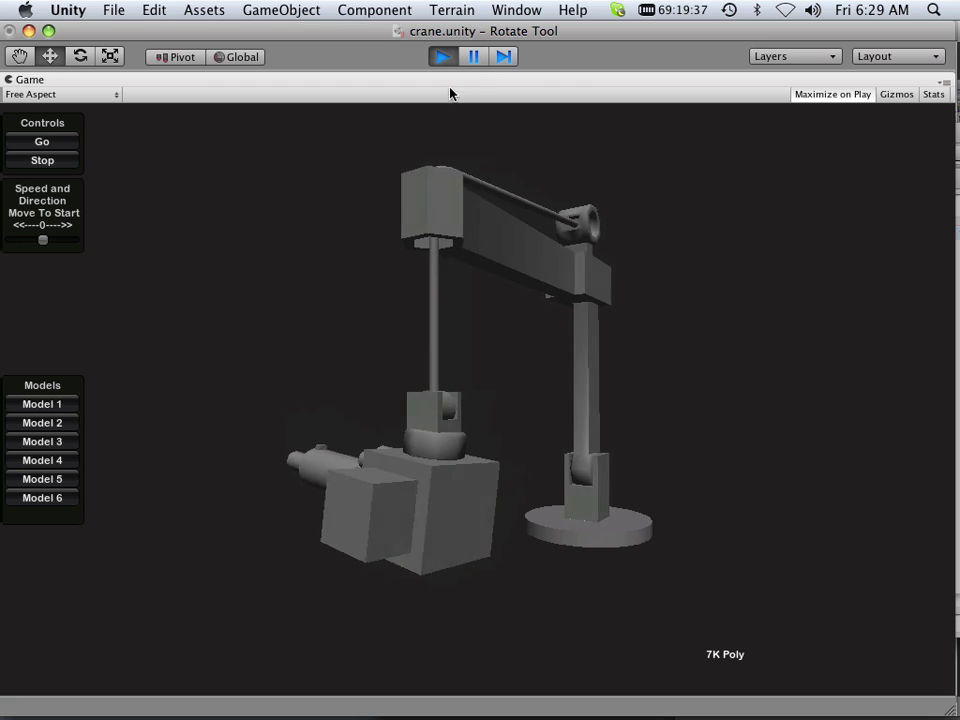
left_click(441, 57)
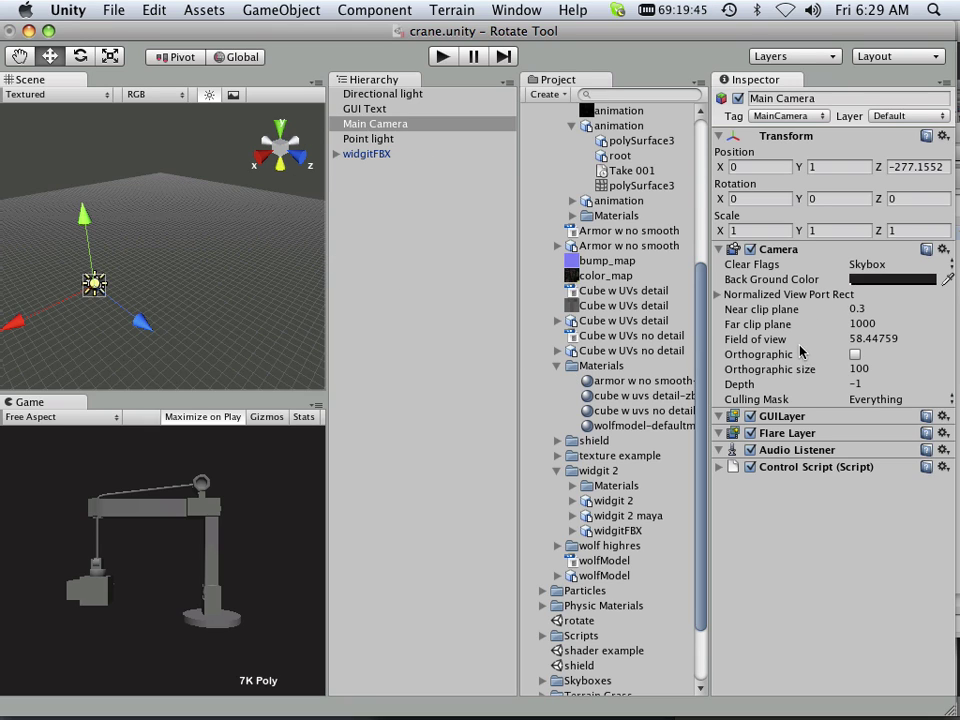
left_click_drag(790, 341, 884, 353)
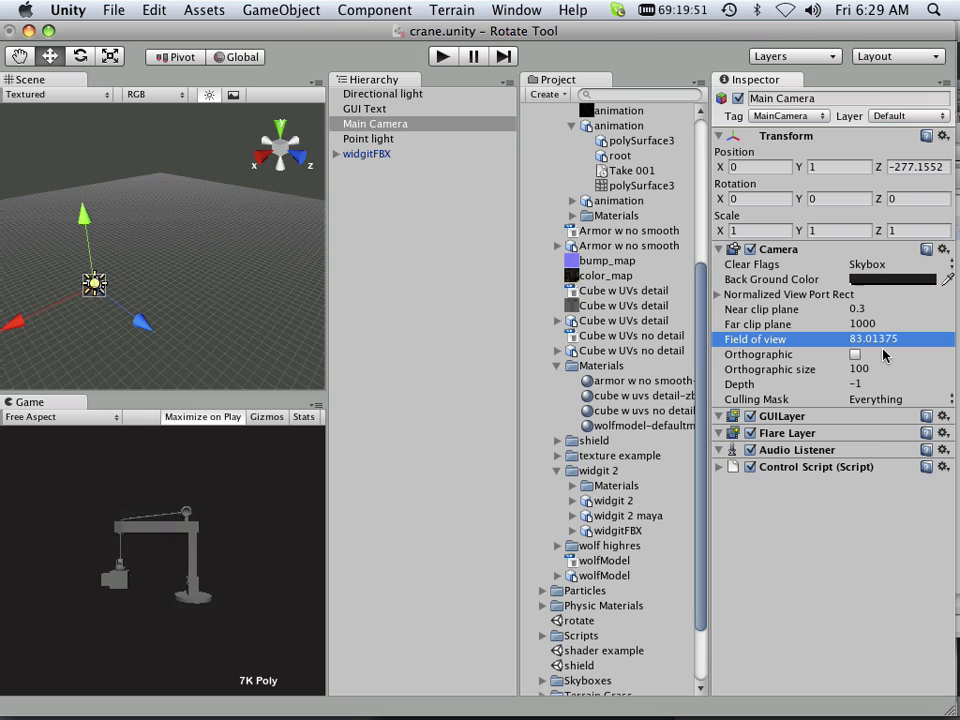
left_click(442, 56)
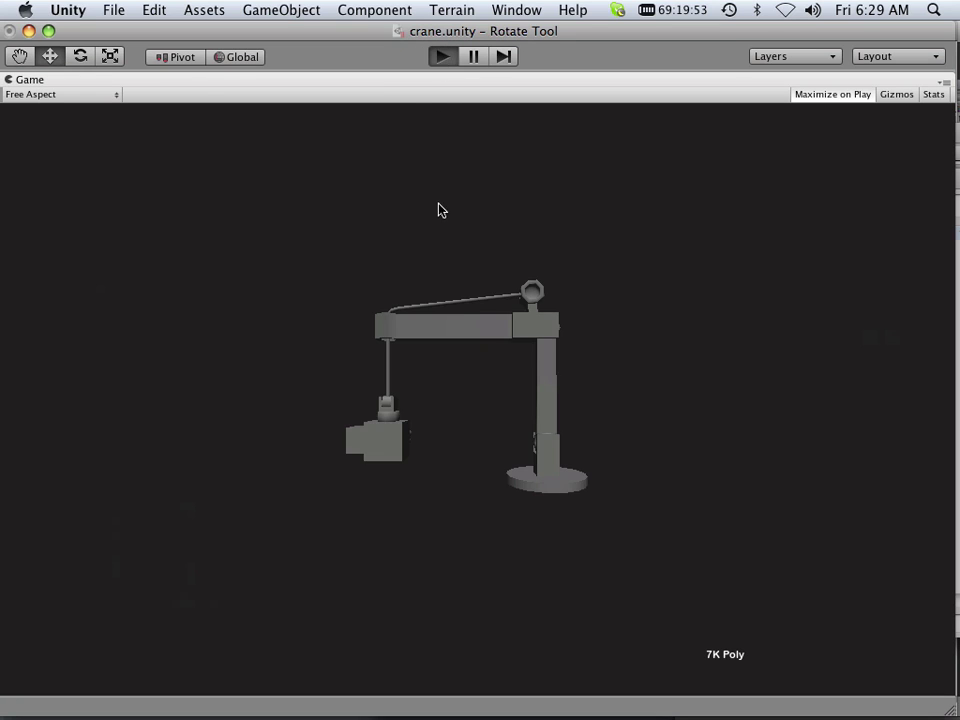
left_click(440, 57)
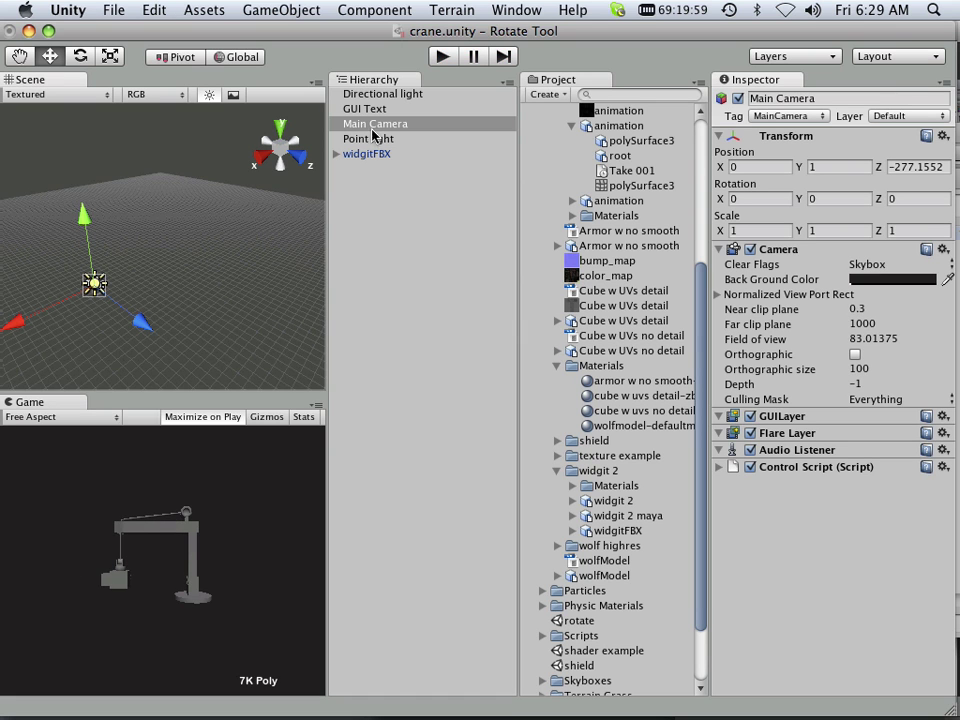
Move the Main Camera along Z toward the crane (Z 0.07919312) and run the game to check framing
left_click(370, 124)
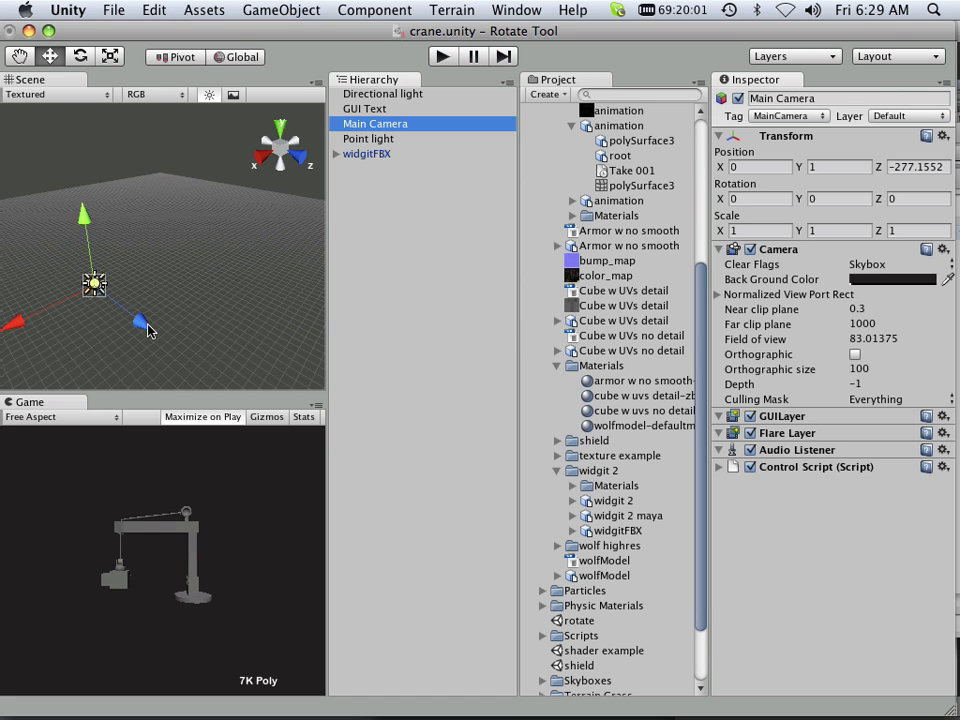
left_click_drag(145, 327, 141, 327)
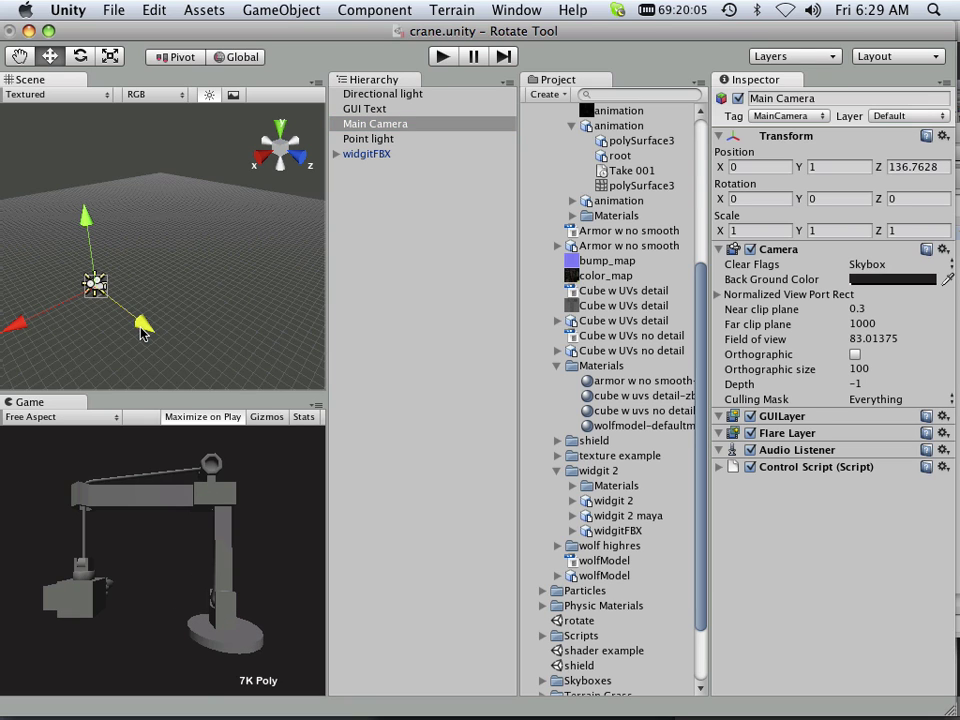
left_click(441, 56)
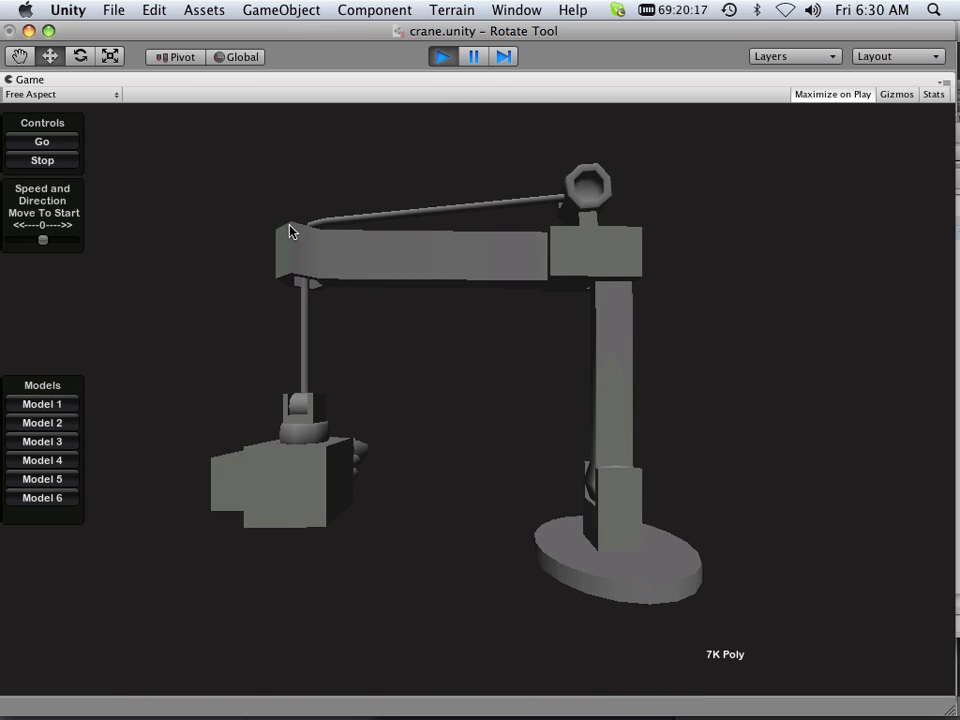
left_click(438, 57)
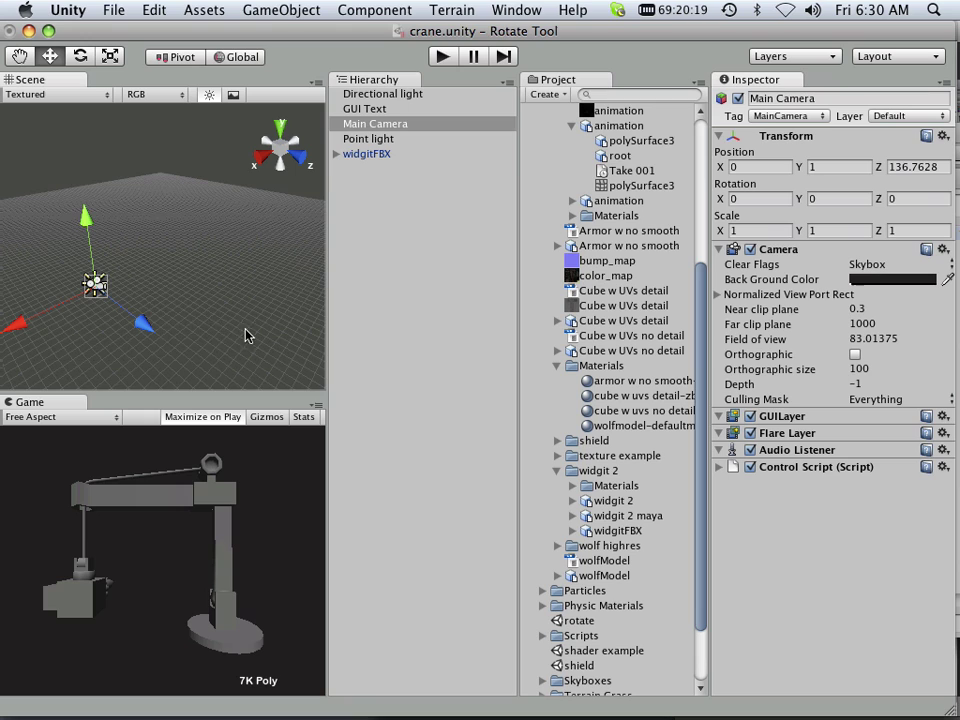
left_click_drag(150, 331, 149, 335)
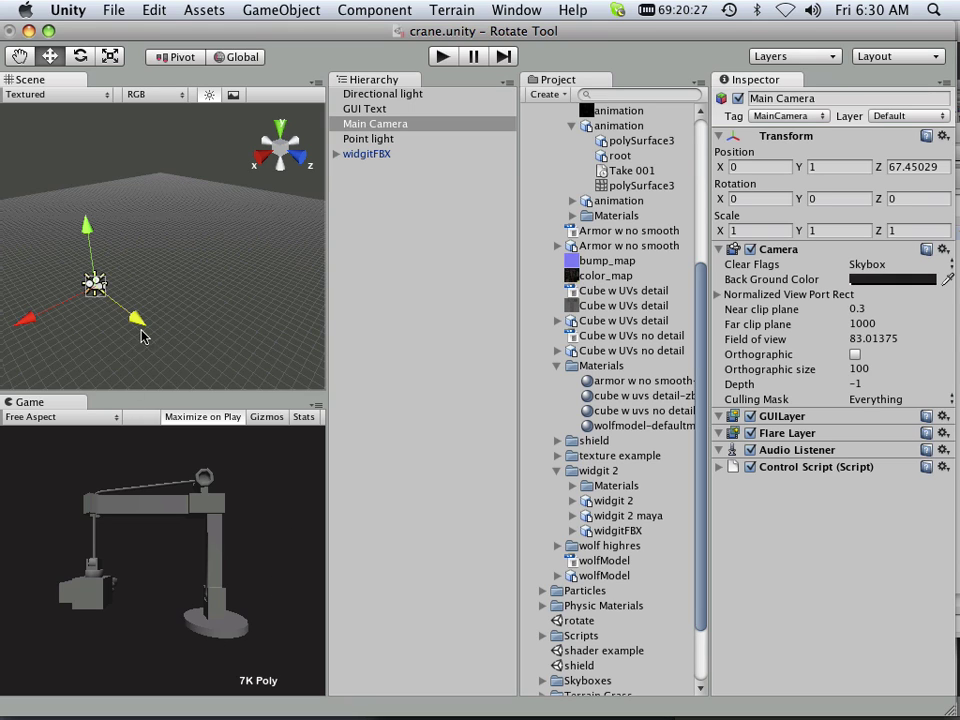
left_click_drag(141, 330, 140, 333)
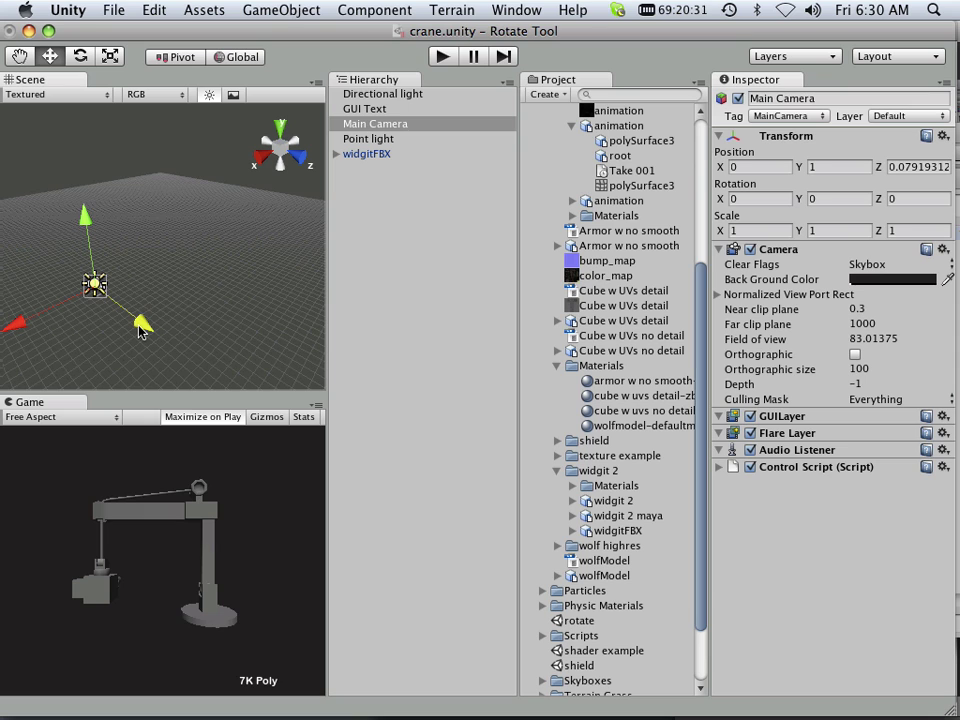
left_click(442, 56)
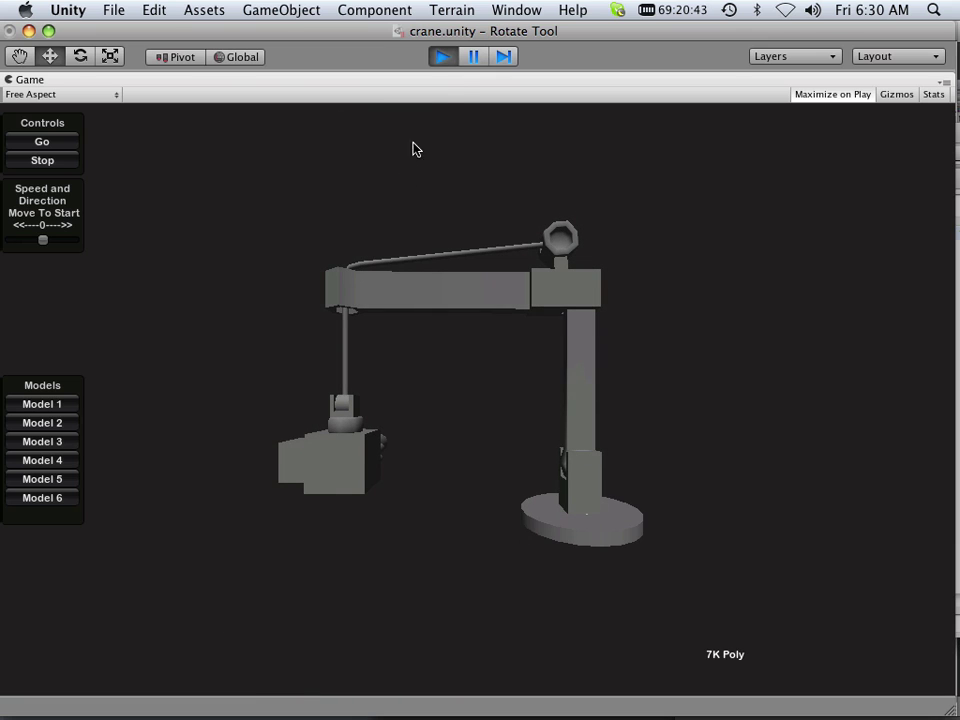
Uncheck Play Automatically on widgitFBX's Animation, test in play mode, then expand widgitFBX and root
left_click(443, 60)
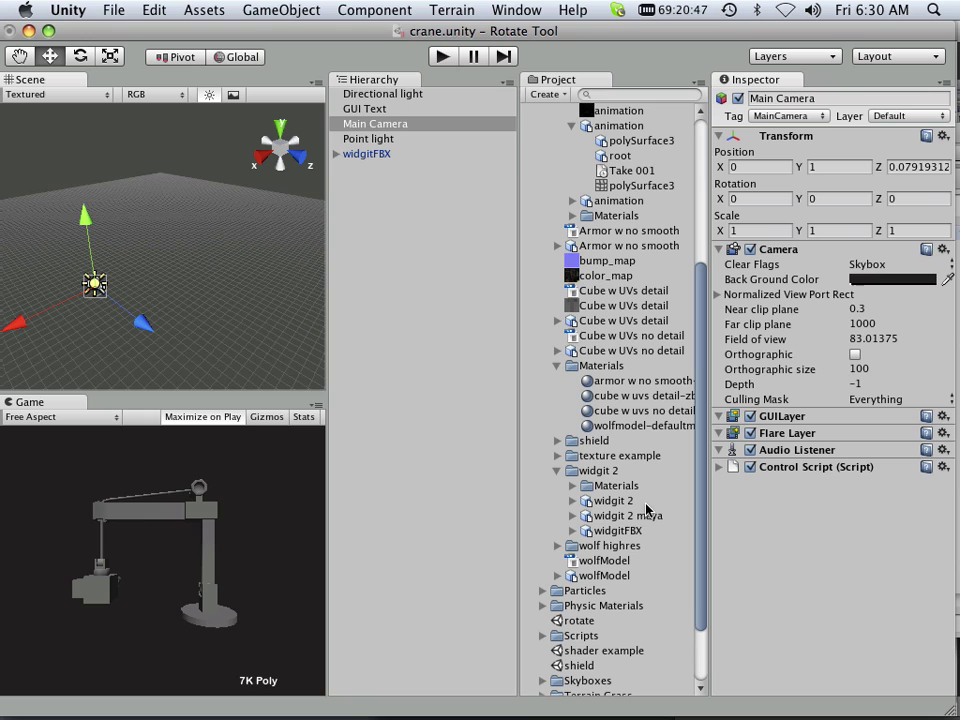
left_click(386, 154)
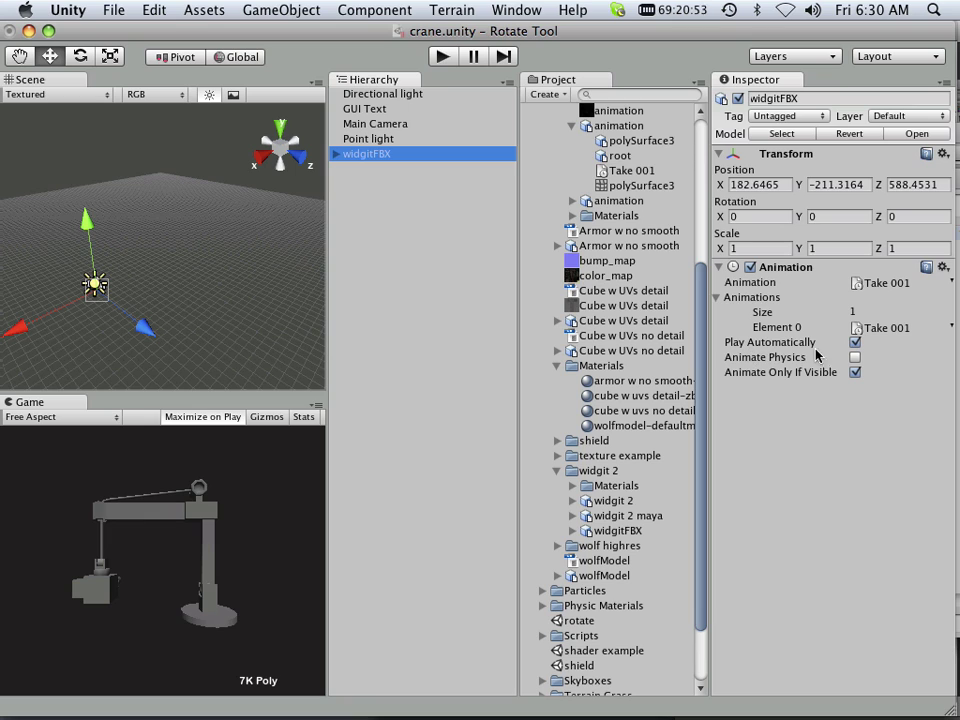
left_click(855, 342)
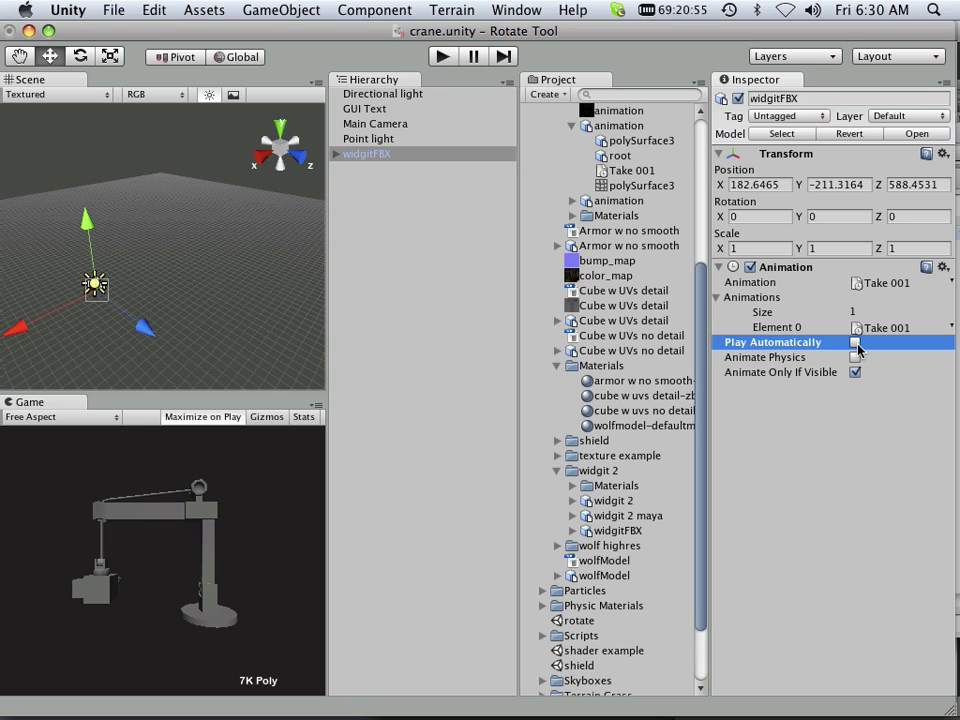
left_click(443, 60)
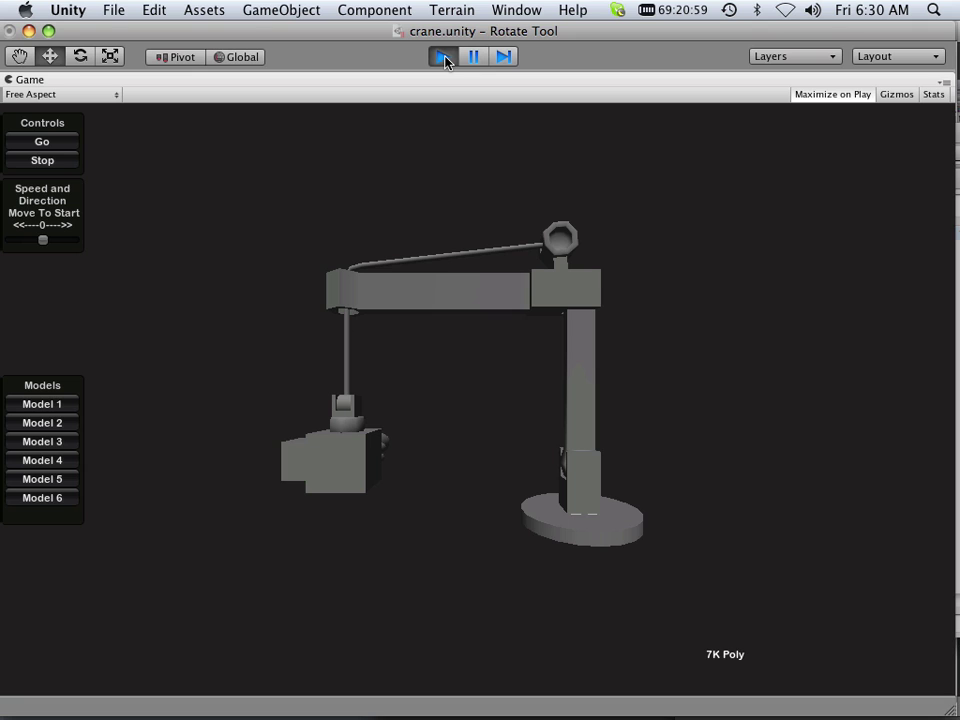
left_click(444, 58)
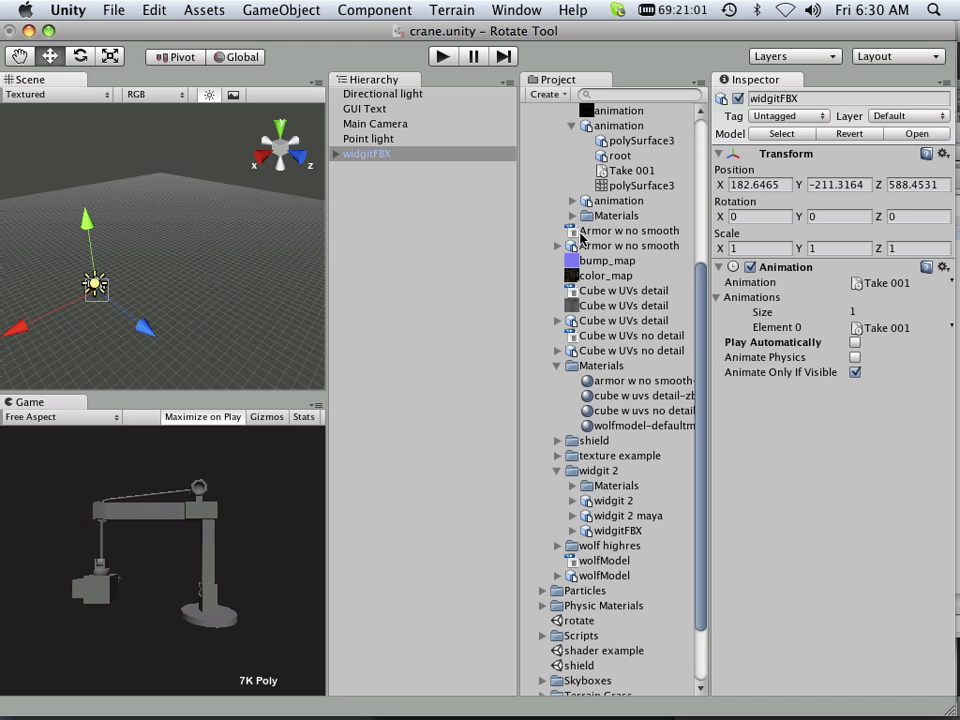
left_click(337, 155)
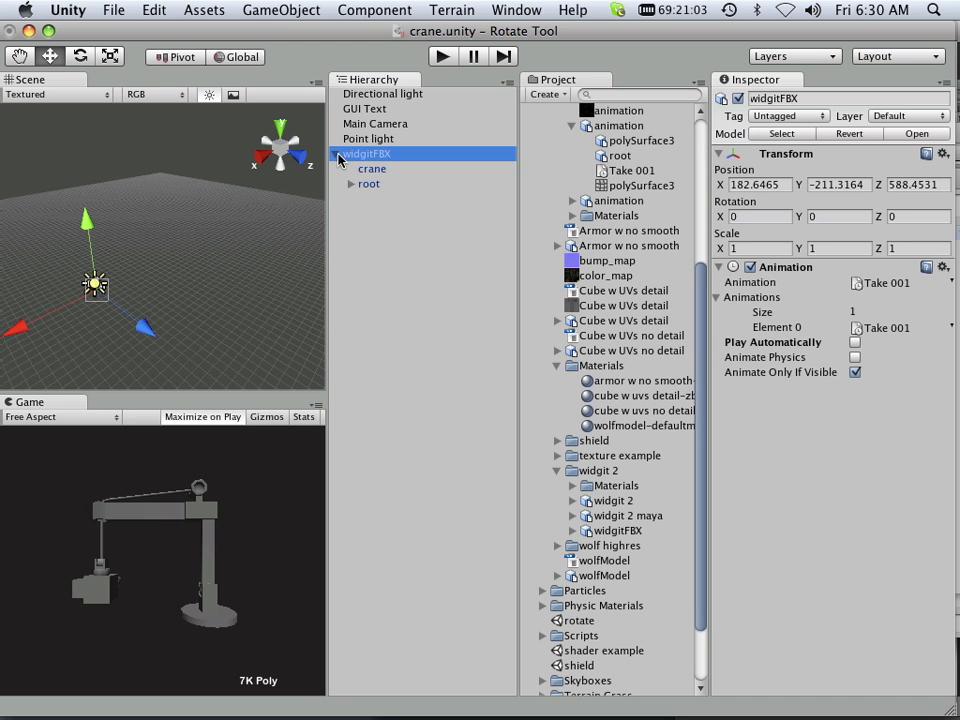
left_click(350, 184)
Collapse root, then select the widgitFBX asset and scroll its Inspector to the Animations import options
left_click(350, 184)
scroll(612, 450, "down", 1)
left_click(615, 529)
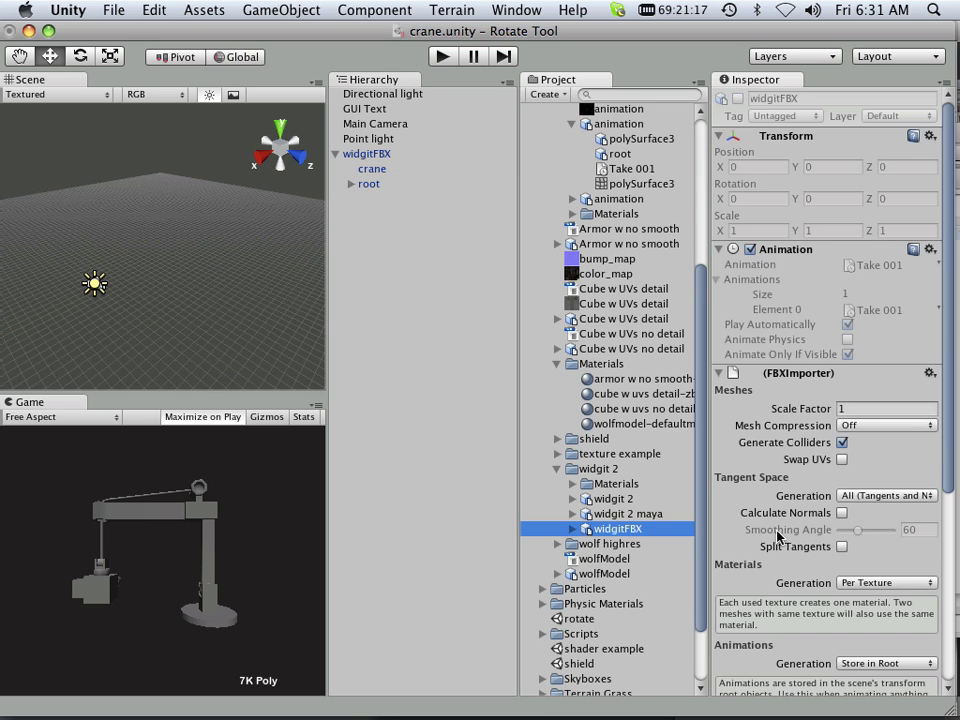
scroll(812, 472, "down", 10)
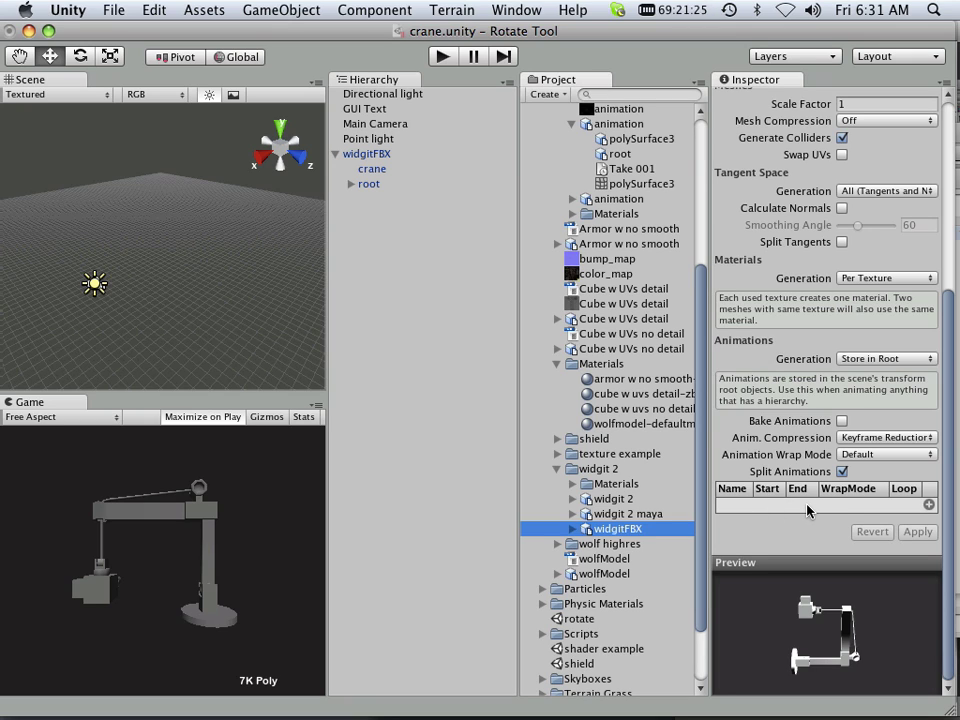
scroll(798, 510, "up", 5)
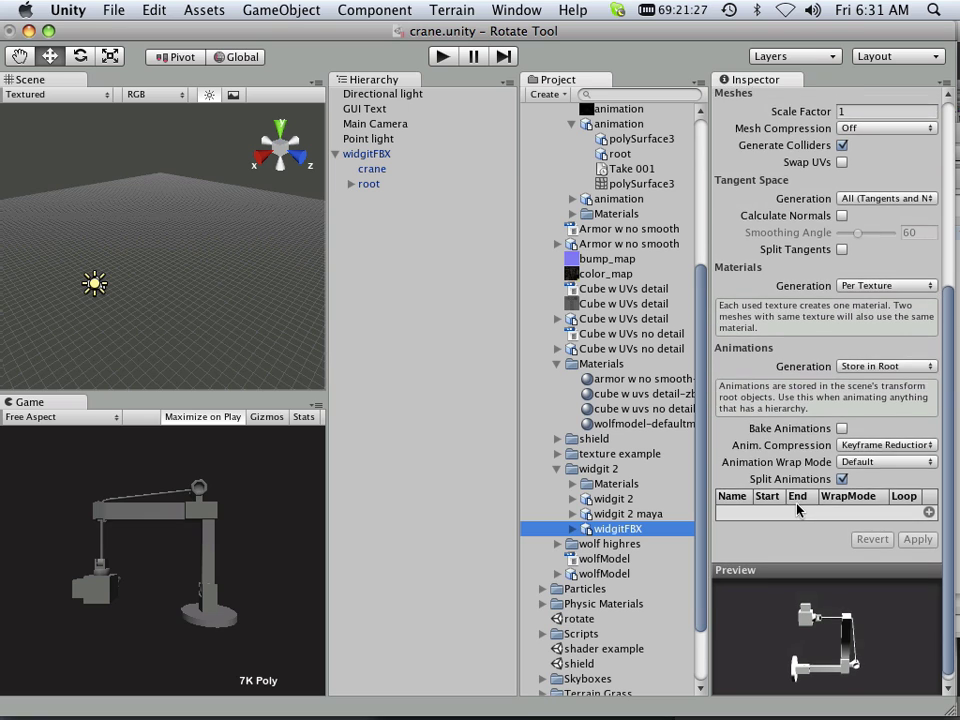
scroll(794, 506, "down", 1)
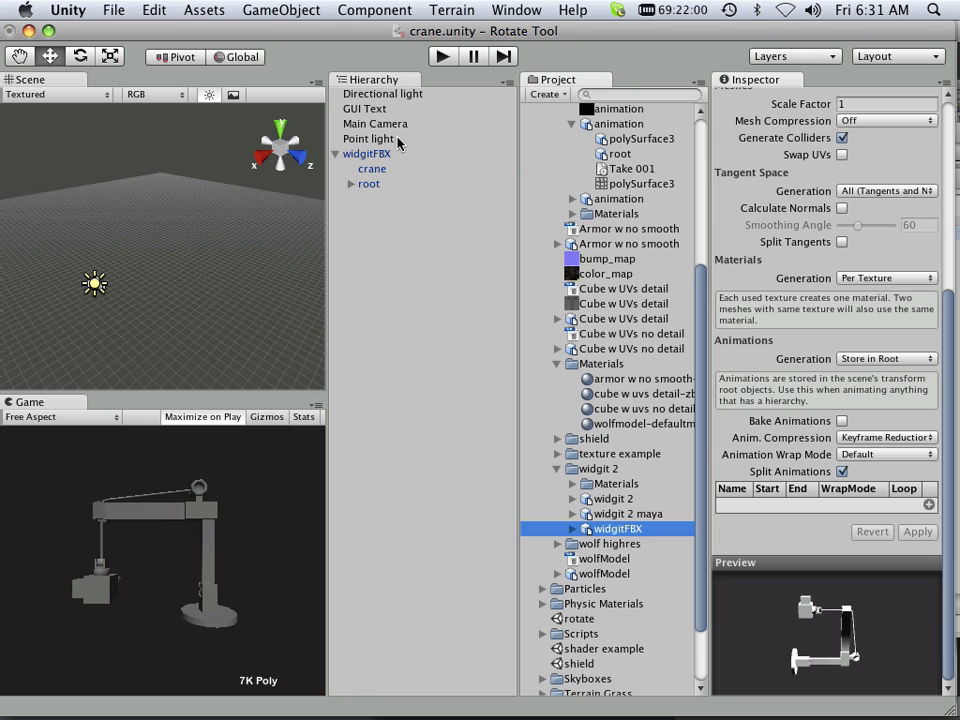
Re-enable Play Automatically on widgitFBX's Animation component so Take 001 plays at start
left_click(362, 158)
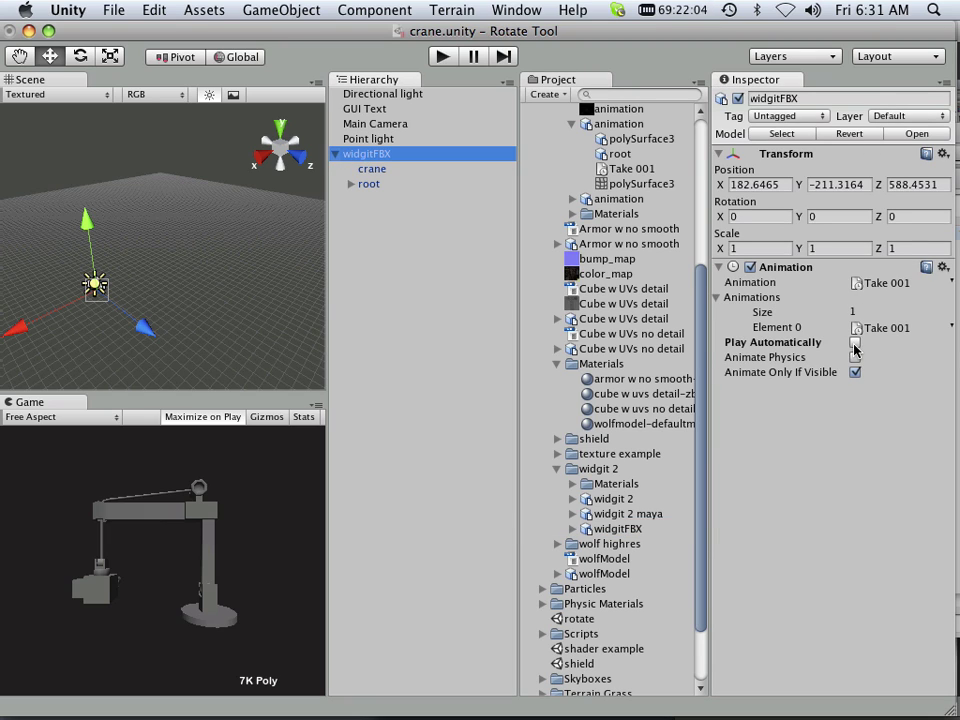
left_click(855, 342)
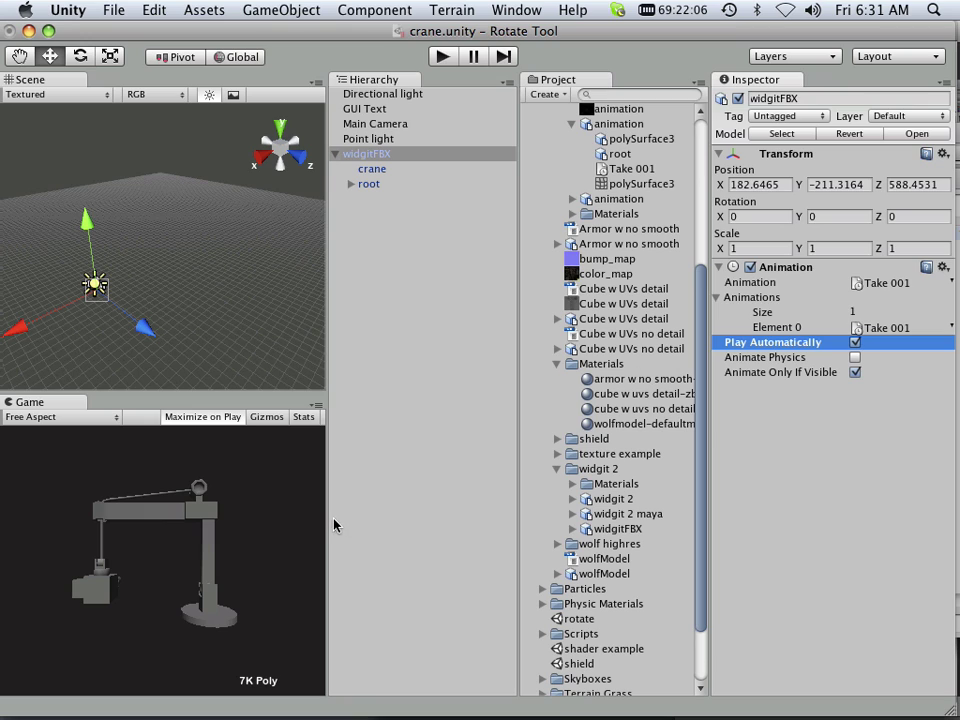